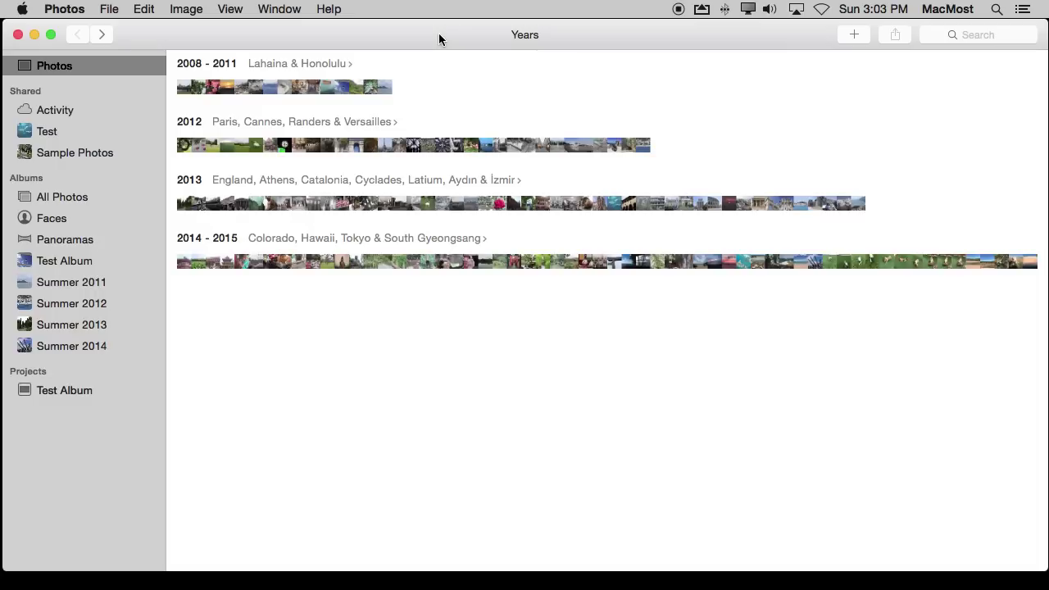
- Zoom from the Years view into the 2008 - 2011 Collections
{"action": "left_click", "coordinate": [279, 91]}
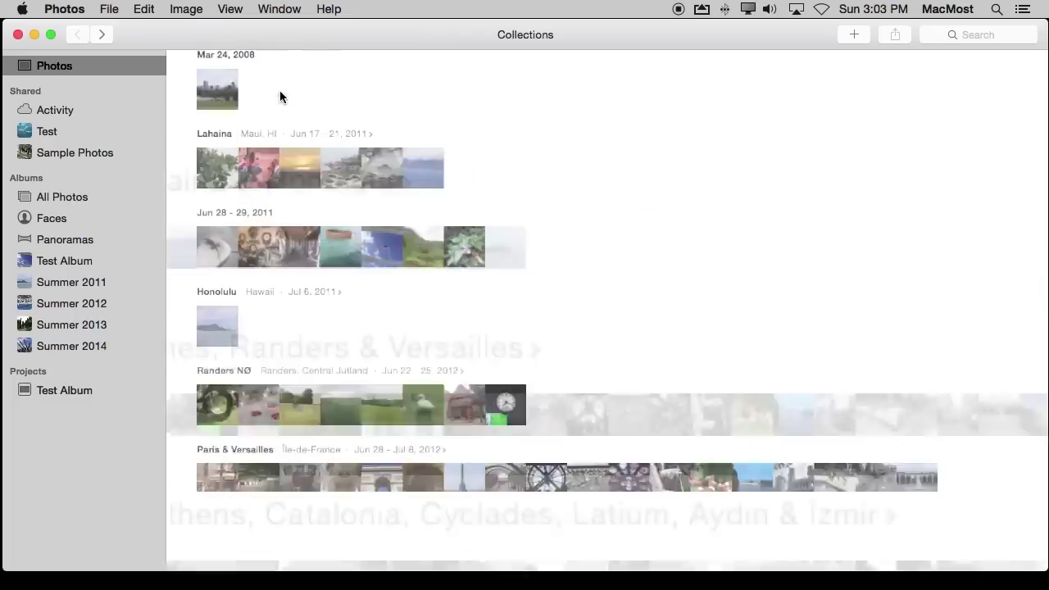
- Open Lahaina, select the Kaanapali flower photo IMG_0279.JPG, and add the keyword Flowers in Info
{"action": "left_click", "coordinate": [263, 215]}
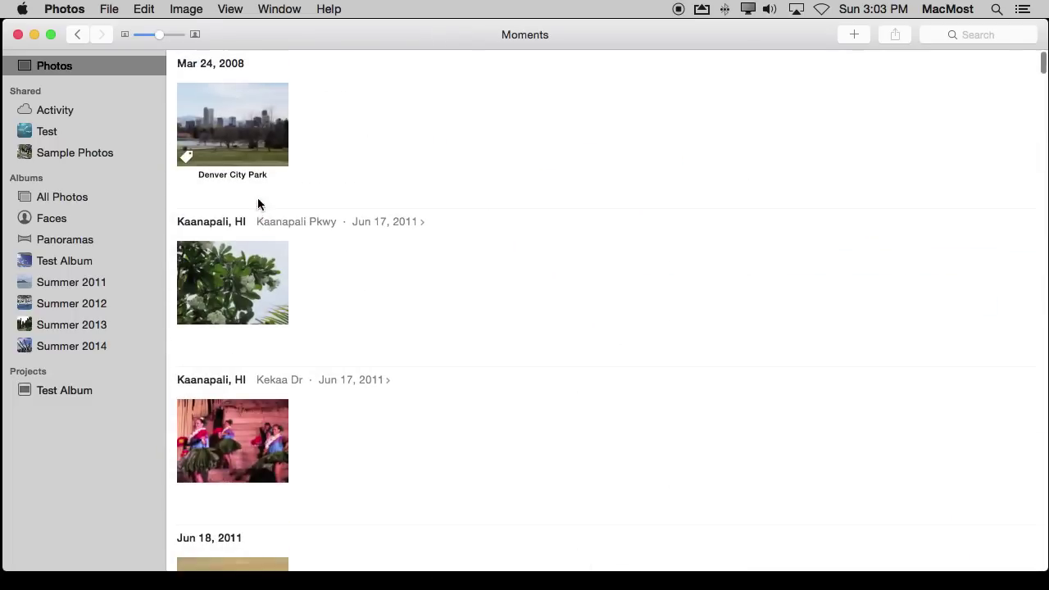
{"action": "left_click", "coordinate": [222, 290]}
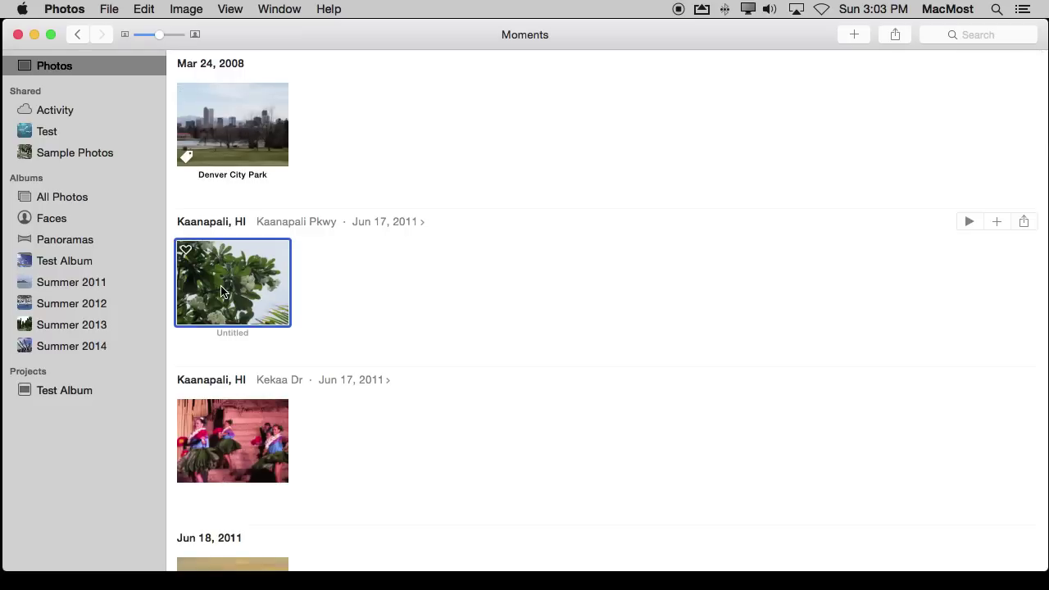
{"action": "left_click_drag", "start_coordinate": [261, 10], "coordinate": [275, 72]}
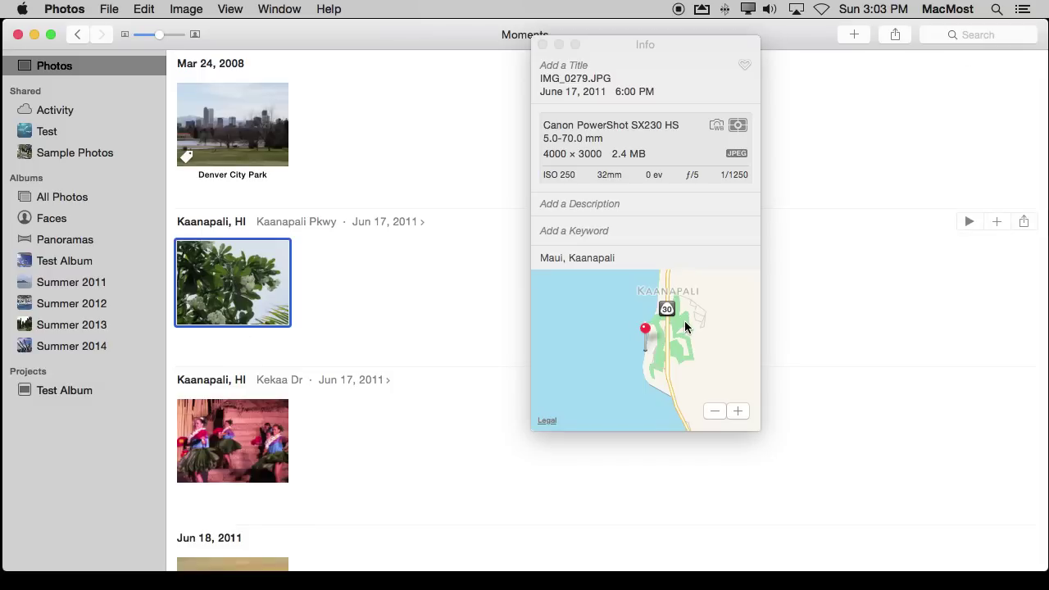
{"action": "left_click", "coordinate": [613, 233]}
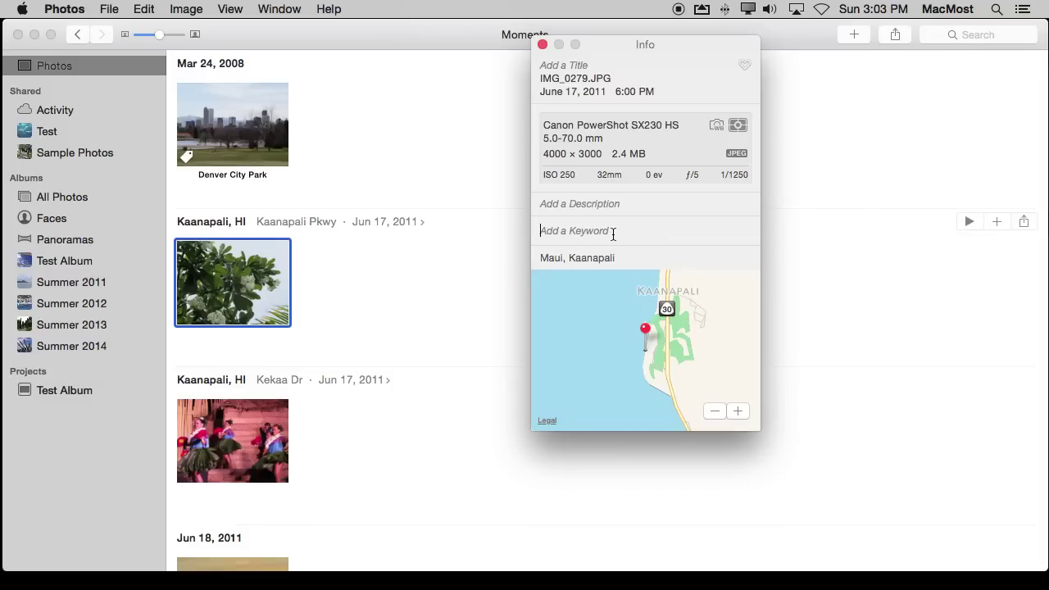
{"action": "type", "text": "Flowers"}
{"action": "key", "text": "Return"}
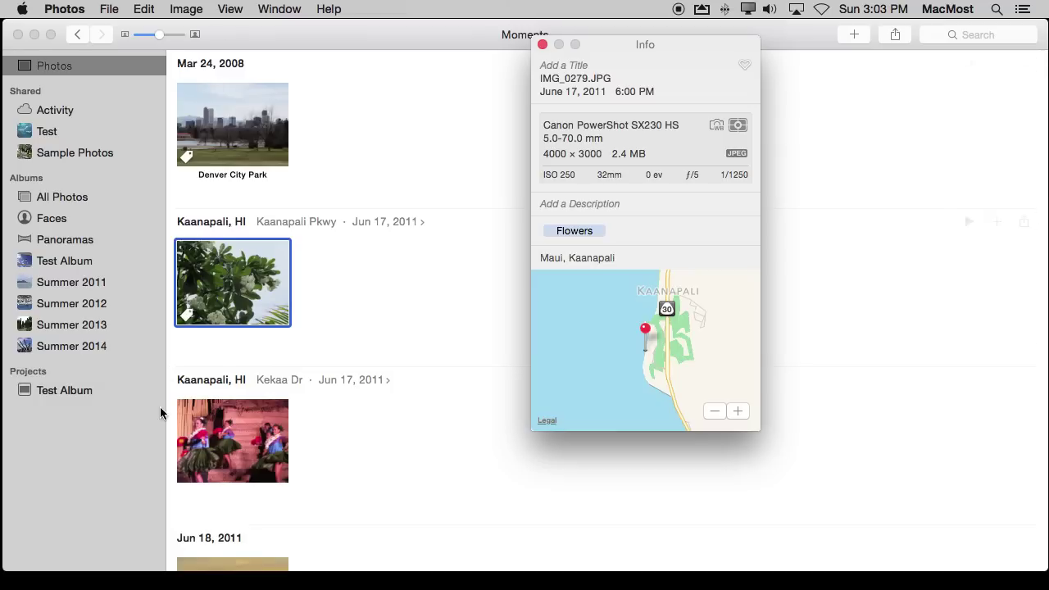
- Show keyword badges on thumbnails via View > Metadata > Keywords and check the flower photo
{"action": "left_click", "coordinate": [230, 9]}
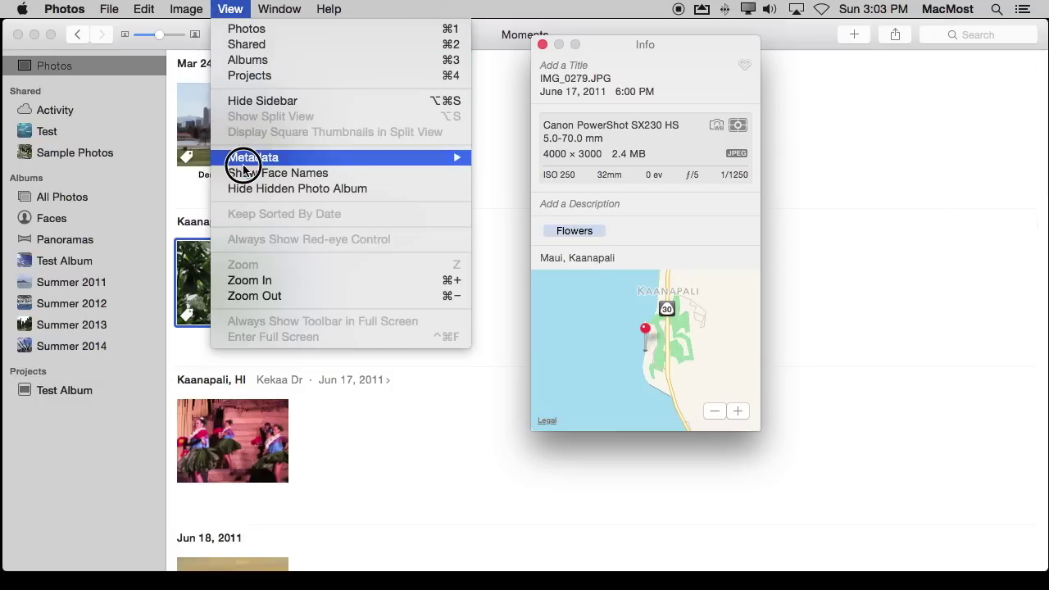
{"action": "mouse_move", "coordinate": [353, 160]}
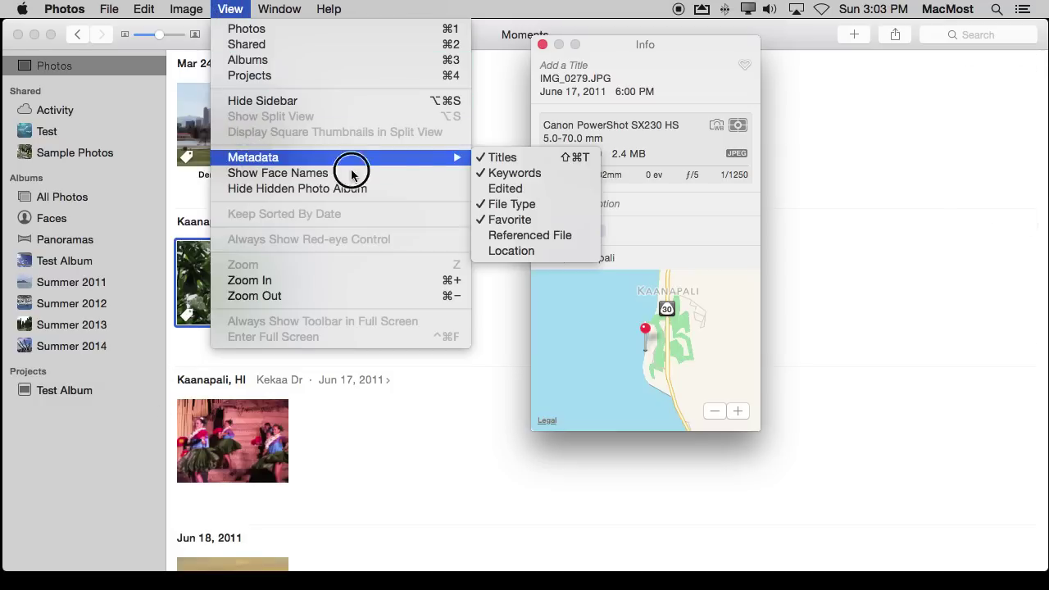
{"action": "left_click", "coordinate": [492, 176]}
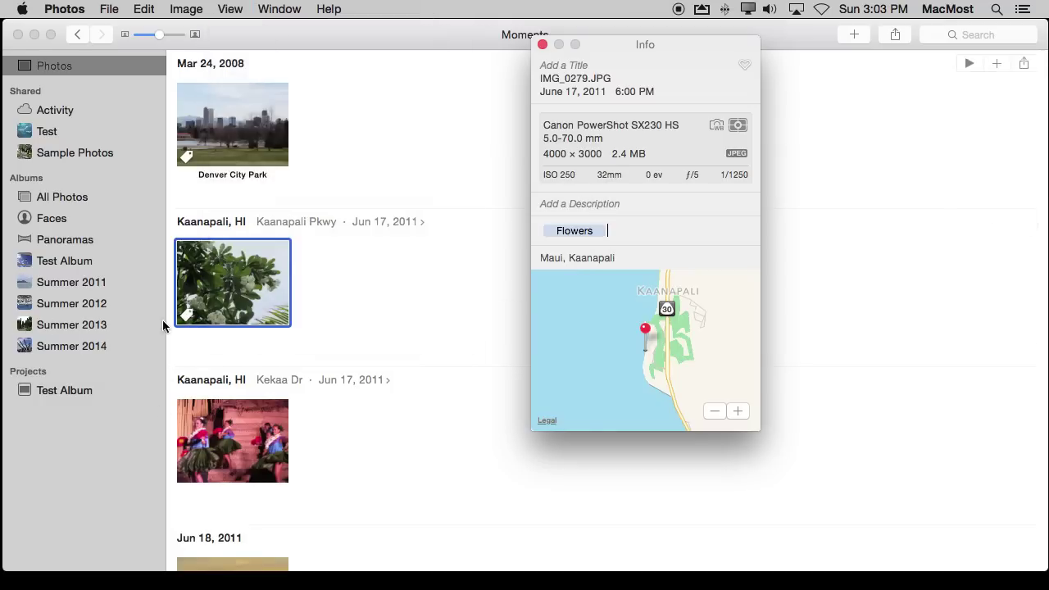
{"action": "left_click", "coordinate": [188, 322]}
- Add Hawaii as a second keyword on the flower photo
{"action": "mouse_move", "coordinate": [190, 319]}
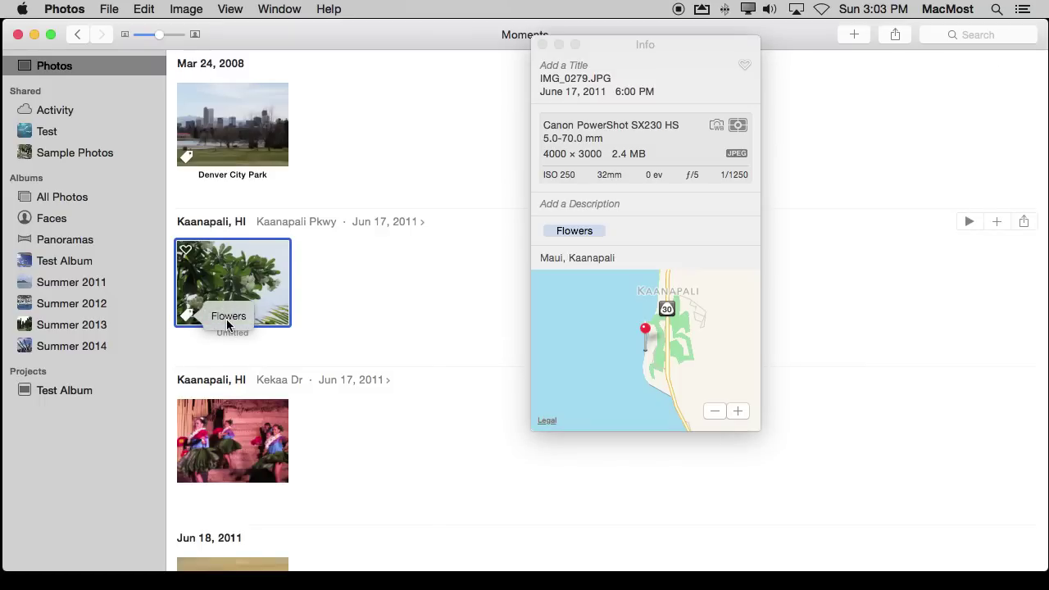
{"action": "left_click", "coordinate": [625, 234]}
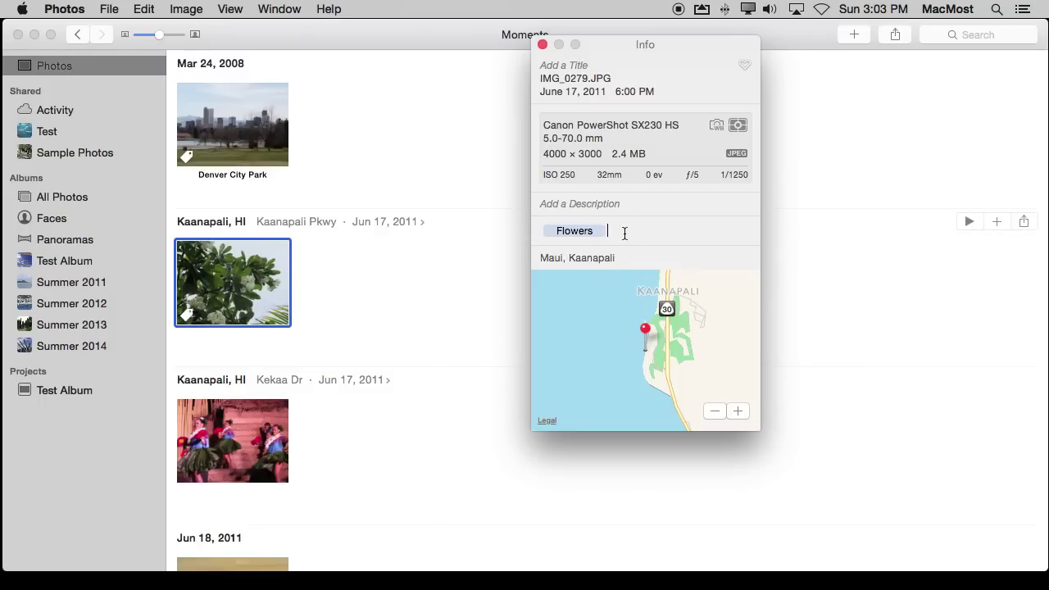
{"action": "type", "text": "Hawaii"}
{"action": "key", "text": "Return"}
{"action": "left_click", "coordinate": [190, 319]}
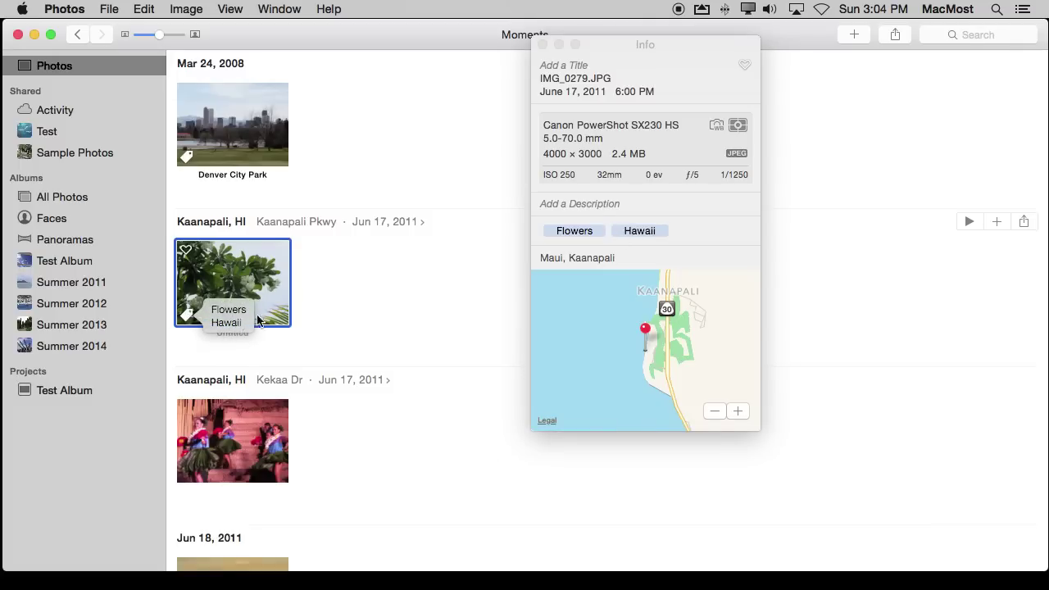
- Select the Flowers and Hawaii keyword tokens in turn, then close the Info window
{"action": "left_click", "coordinate": [694, 236]}
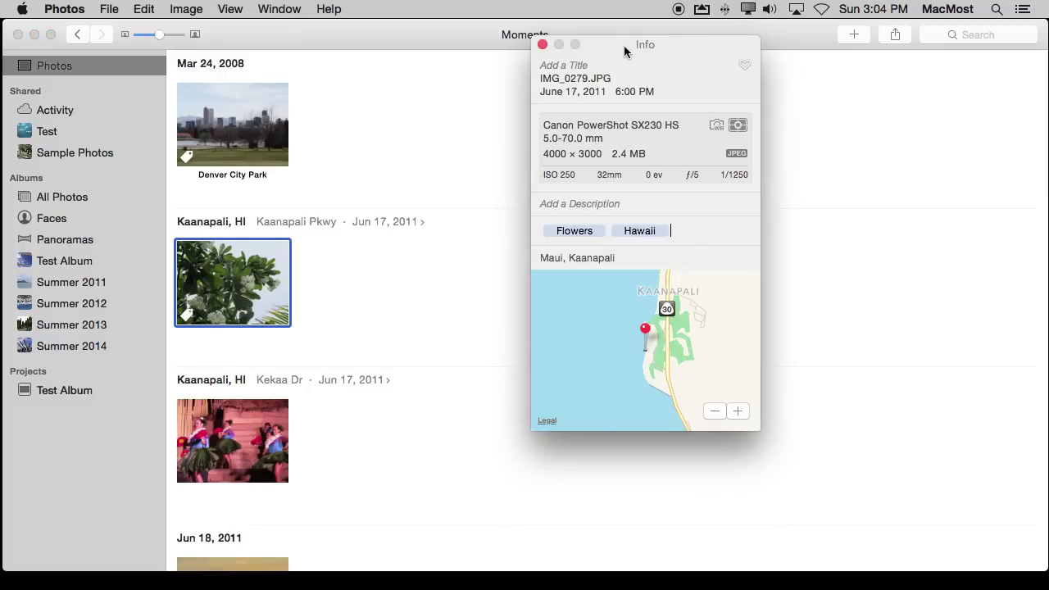
{"action": "left_click", "coordinate": [567, 231]}
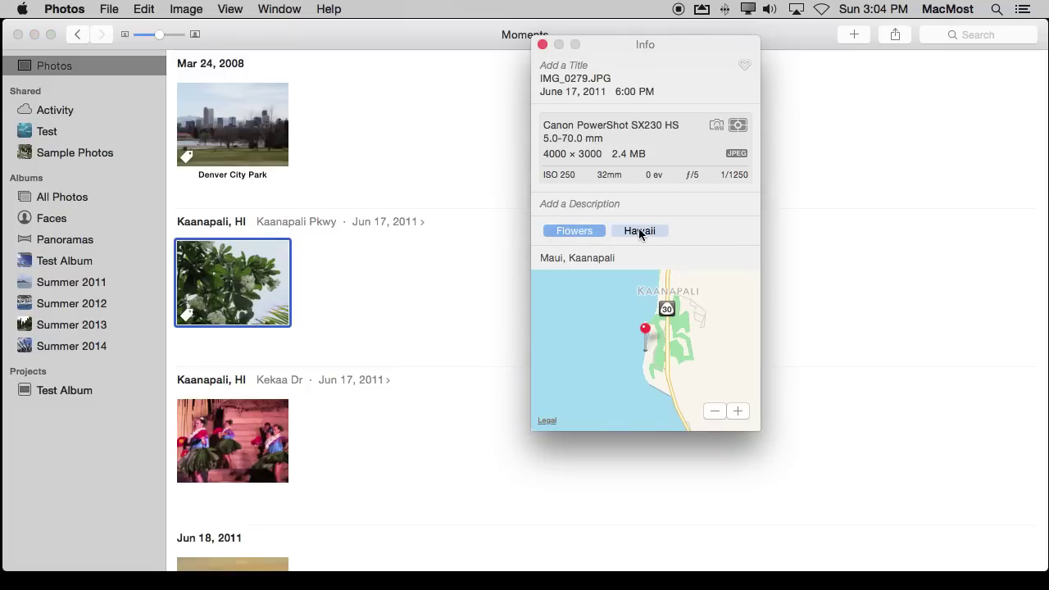
{"action": "left_click", "coordinate": [639, 231]}
{"action": "left_click", "coordinate": [574, 231]}
{"action": "left_click", "coordinate": [636, 233]}
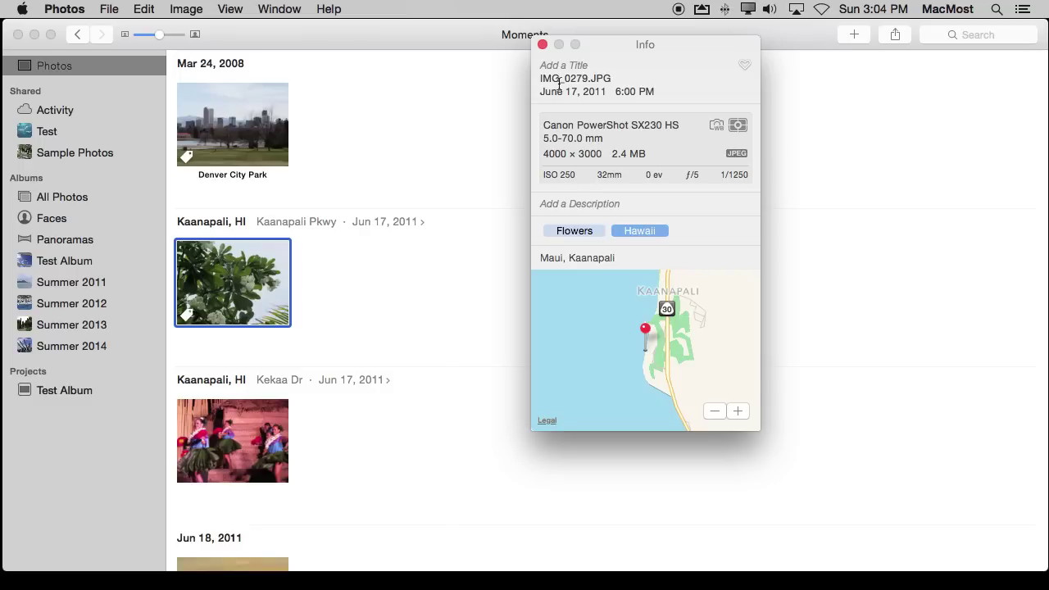
{"action": "left_click", "coordinate": [691, 229]}
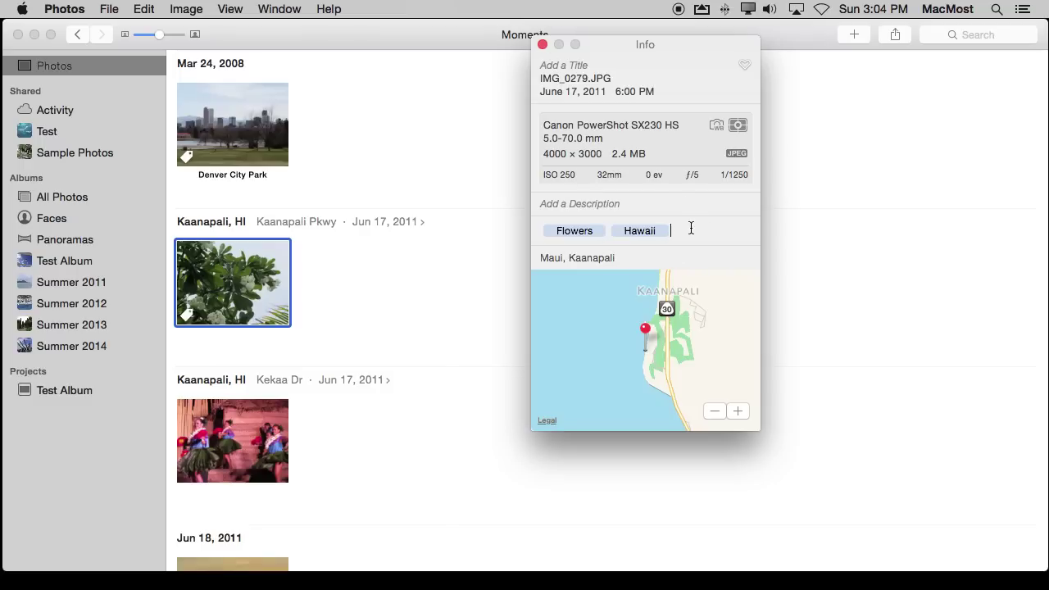
{"action": "left_click", "coordinate": [542, 46]}
- Open the Keyword Manager from Window, move it right, and toggle Vacation on and off
{"action": "left_click", "coordinate": [279, 9]}
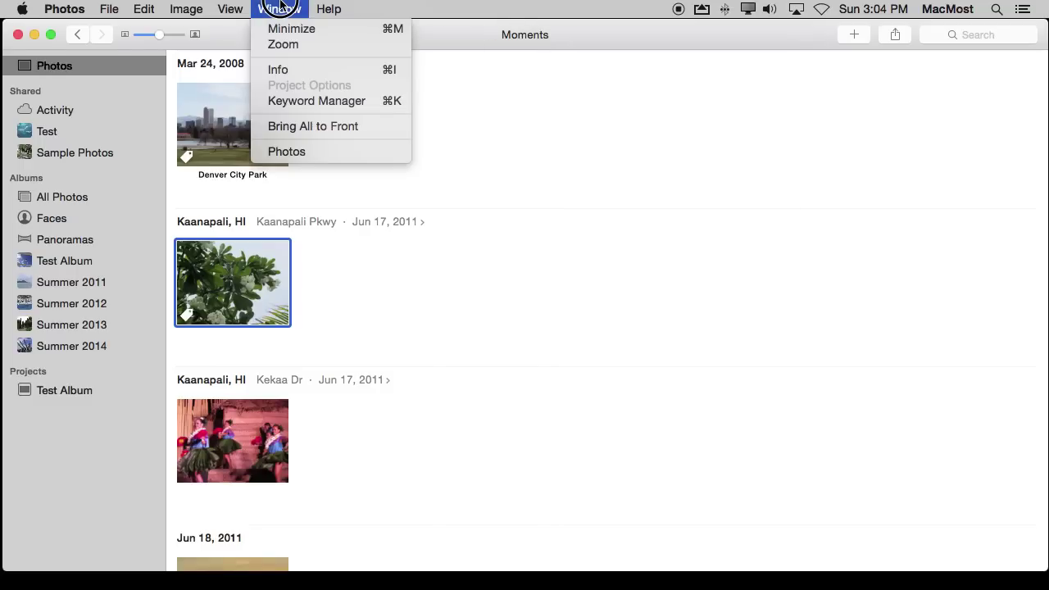
{"action": "left_click", "coordinate": [283, 101]}
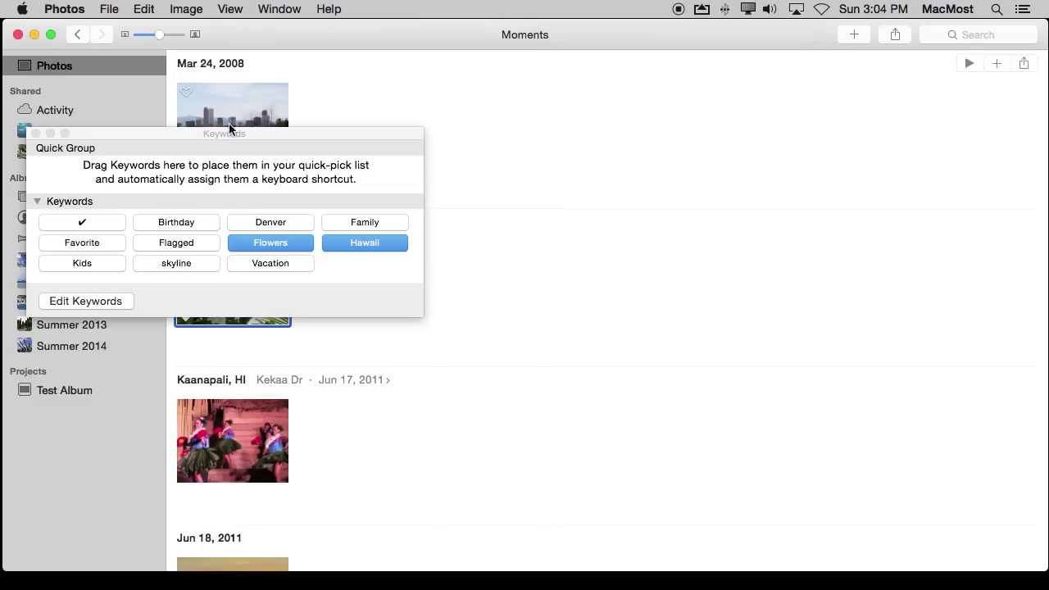
{"action": "left_click_drag", "start_coordinate": [232, 129], "coordinate": [780, 139]}
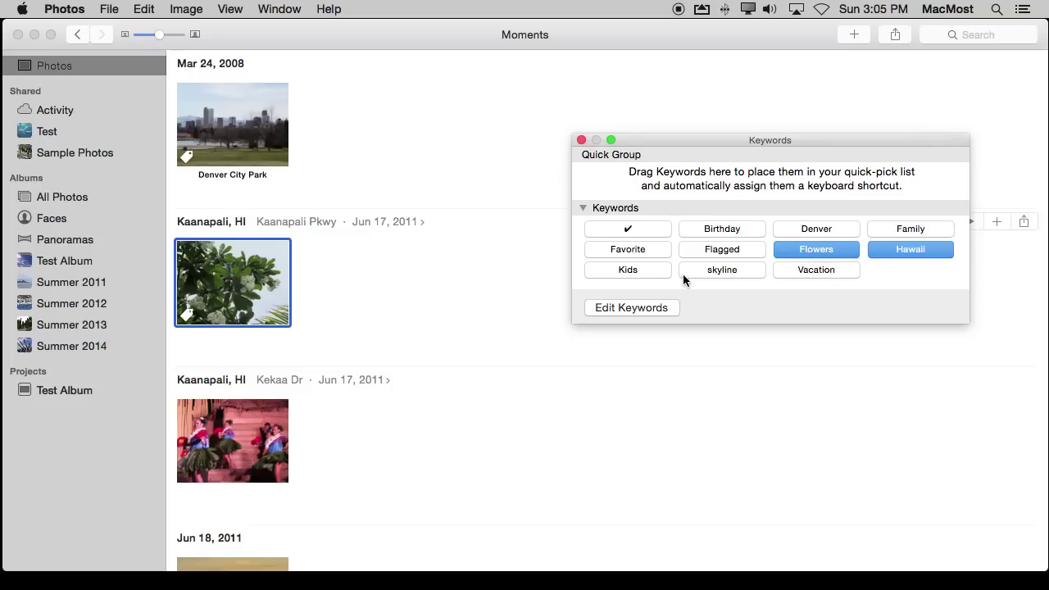
{"action": "left_click", "coordinate": [813, 270]}
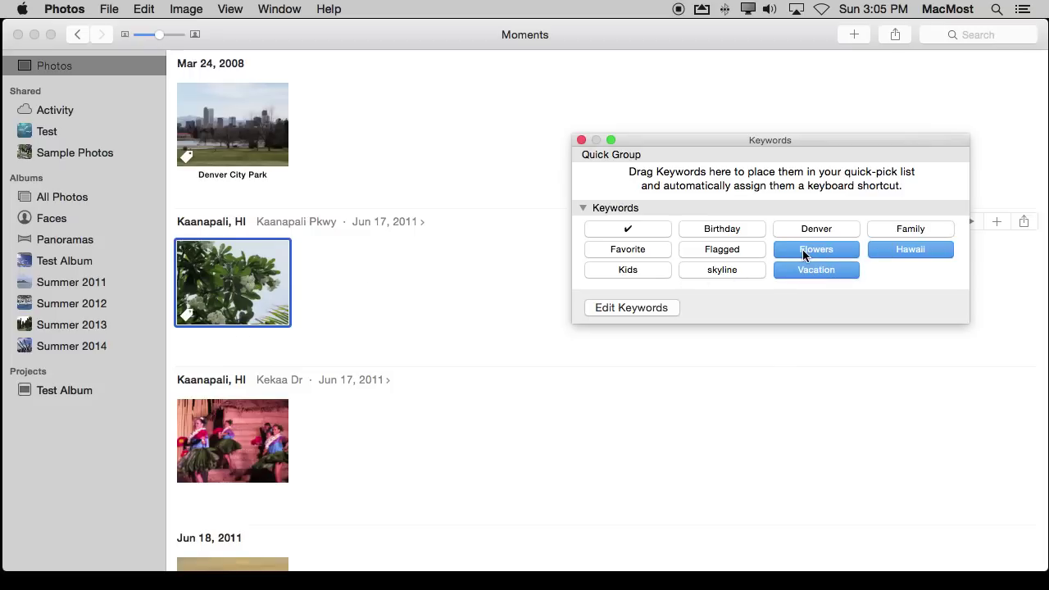
{"action": "left_click", "coordinate": [824, 271]}
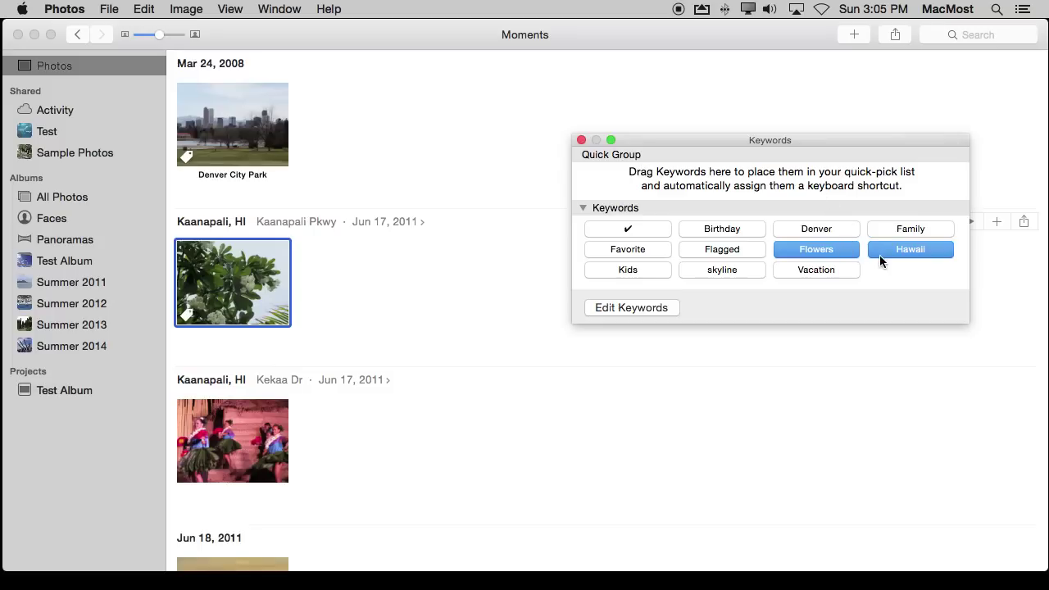
- Add Vacation to the Quick Group, toggle it with the V shortcut, then go to Edit Keywords
{"action": "left_click_drag", "start_coordinate": [827, 269], "coordinate": [729, 172]}
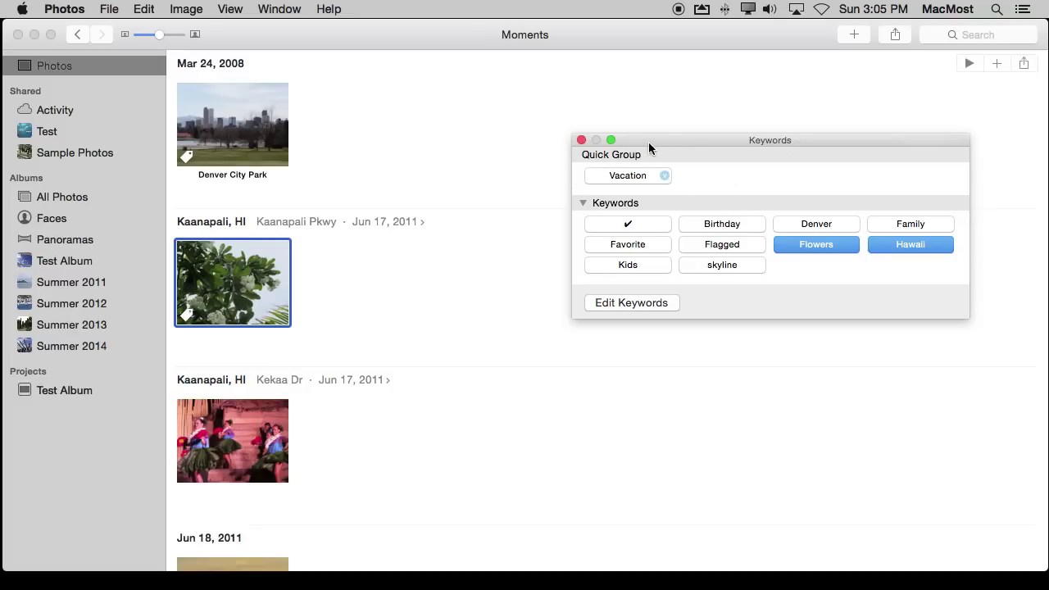
{"action": "mouse_move", "coordinate": [650, 143]}
{"action": "left_mouse_down"}
{"action": "mouse_move", "coordinate": [603, 117]}
{"action": "mouse_move", "coordinate": [674, 159]}
{"action": "mouse_move", "coordinate": [652, 160]}
{"action": "left_mouse_up"}
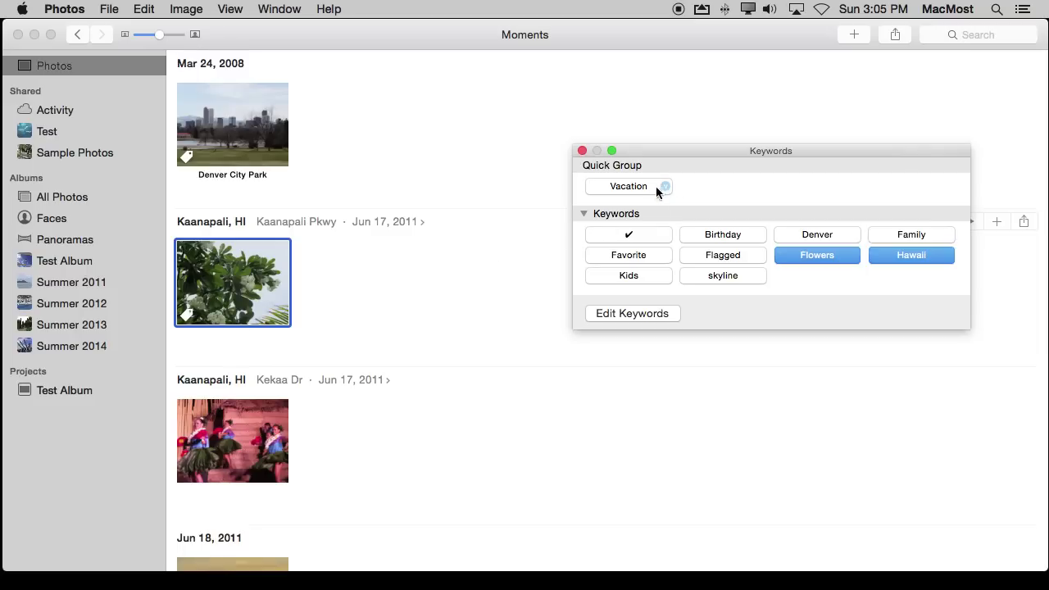
{"action": "key", "text": "v"}
{"action": "left_click", "coordinate": [613, 314]}
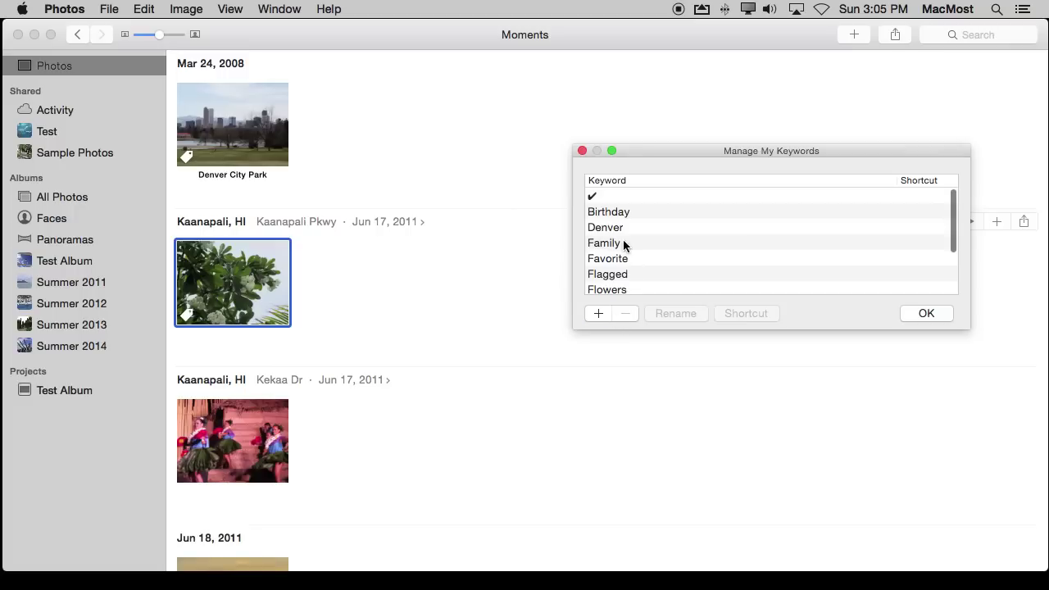
- Select Denver in Manage My Keywords, start a shortcut for it, then confirm with OK
{"action": "scroll", "coordinate": [626, 240], "scroll_direction": "down", "scroll_amount": 3}
{"action": "scroll", "coordinate": [626, 239], "scroll_direction": "down", "scroll_amount": 2}
{"action": "scroll", "coordinate": [626, 242], "scroll_direction": "up", "scroll_amount": 5}
{"action": "left_click", "coordinate": [626, 227]}
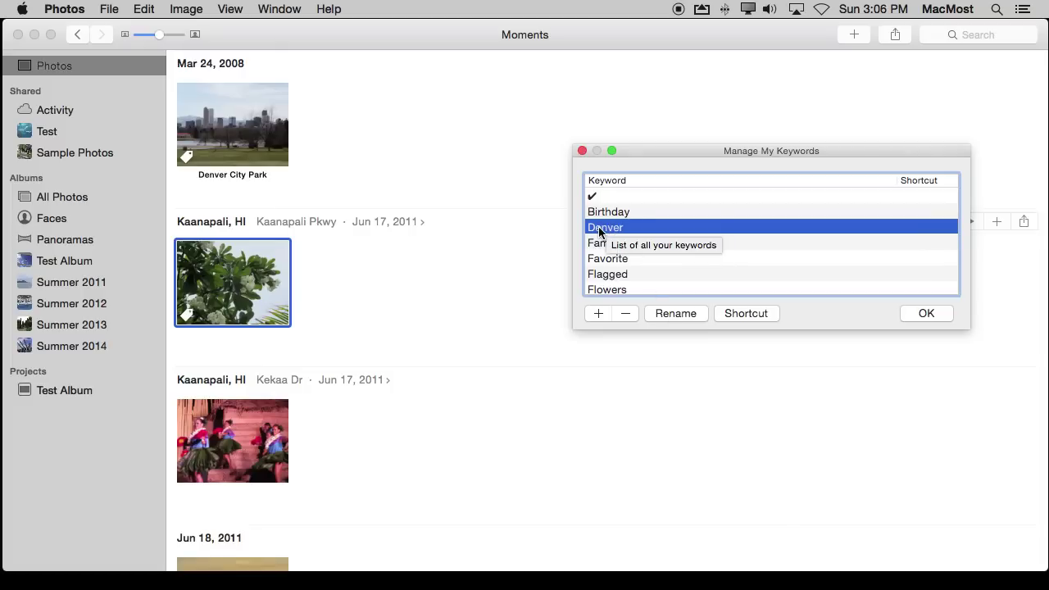
{"action": "left_click", "coordinate": [745, 314]}
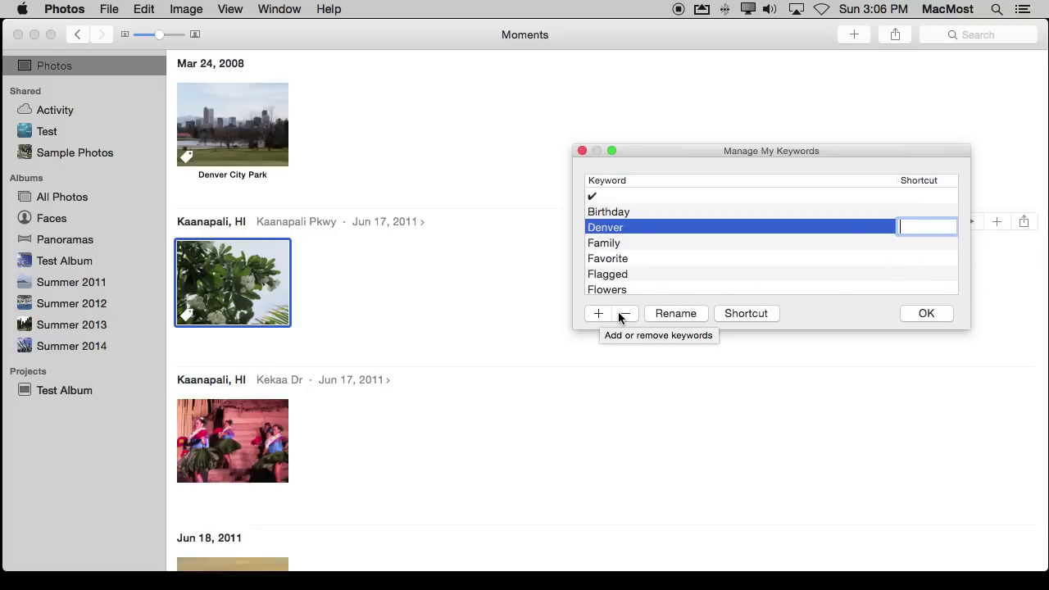
{"action": "left_click", "coordinate": [935, 317]}
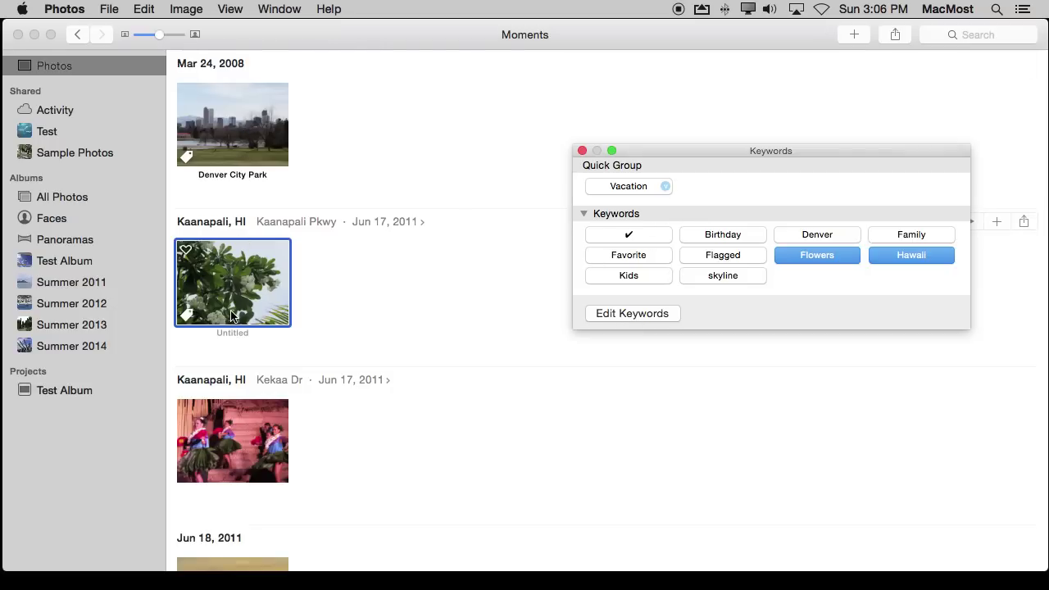
- Close the Keywords window, search the library for Flowers, then delete the search text
{"action": "left_click", "coordinate": [582, 152]}
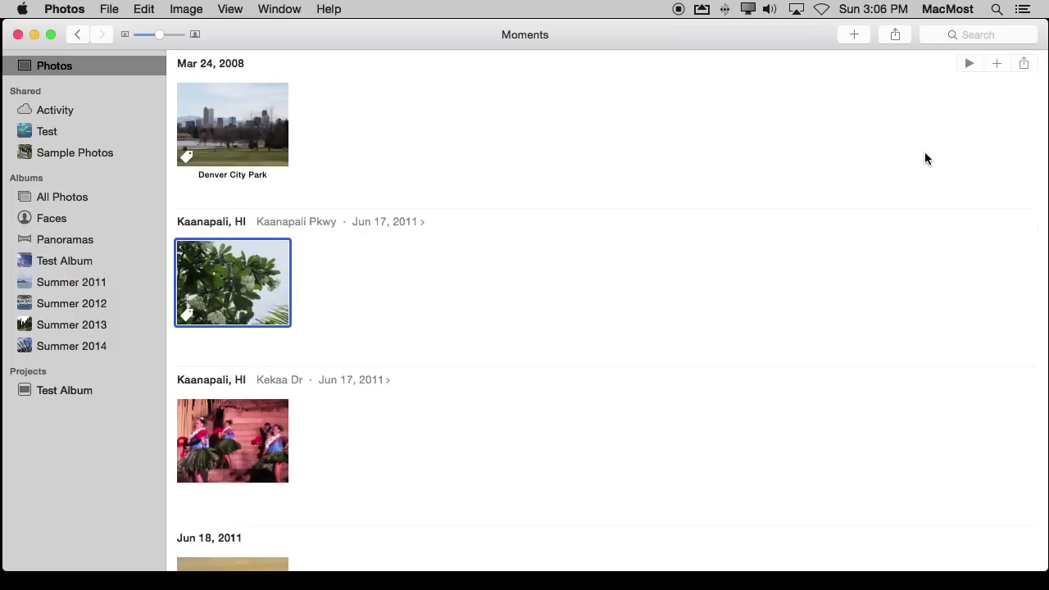
{"action": "left_click", "coordinate": [978, 35]}
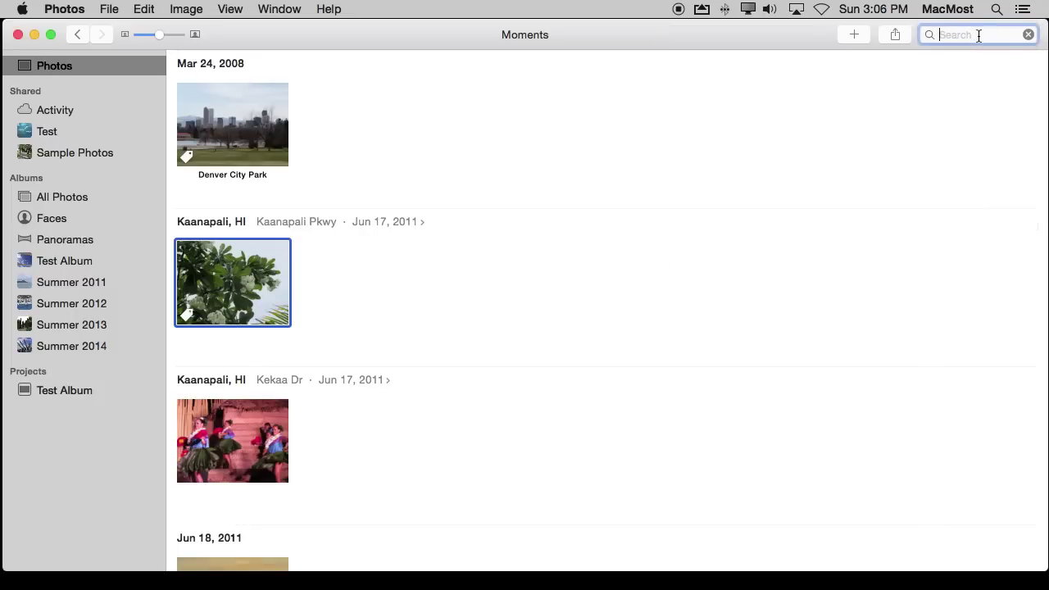
{"action": "type", "text": "Flowers"}
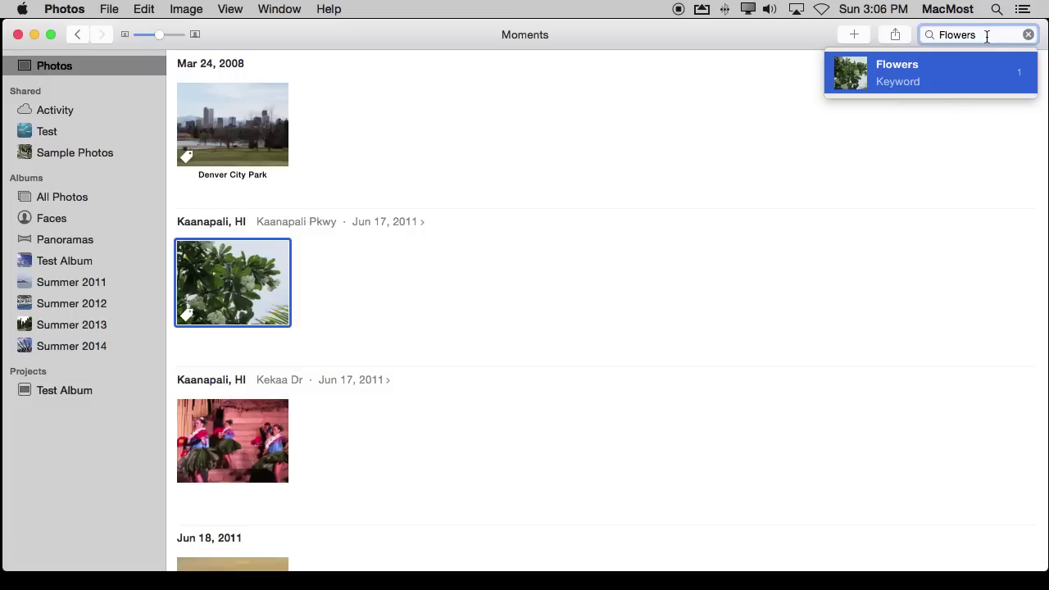
{"action": "key", "text": "Return"}
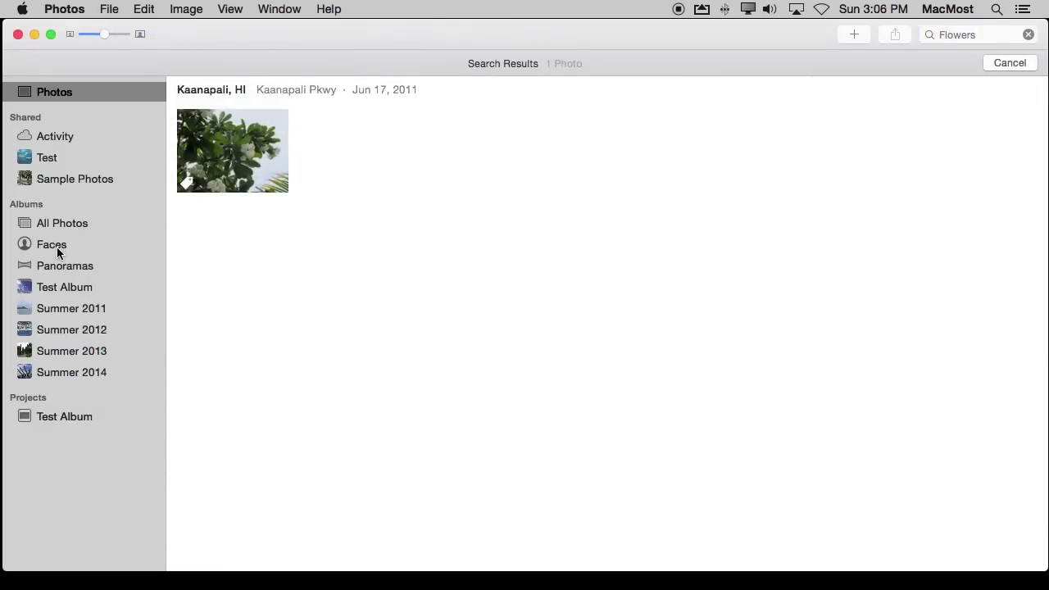
{"action": "mouse_move", "coordinate": [78, 394]}
{"action": "left_click", "coordinate": [981, 36]}
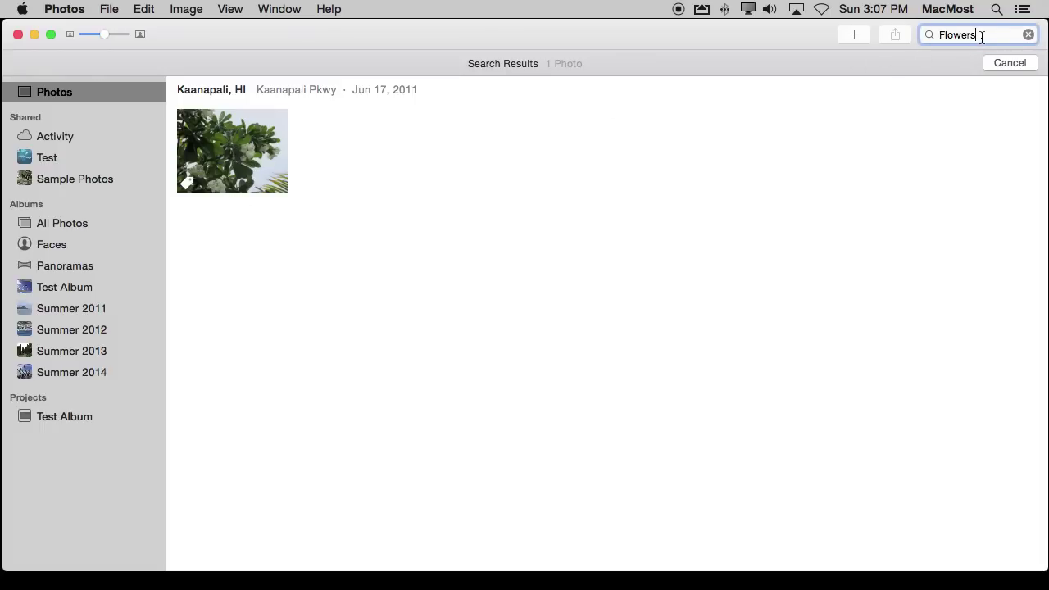
{"action": "key", "text": "BackSpace"}
{"action": "key", "text": "BackSpace"}
{"action": "key", "text": "BackSpace"}
{"action": "key", "text": "BackSpace"}
{"action": "key", "text": "BackSpace"}
{"action": "key", "text": "BackSpace"}
{"action": "key", "text": "BackSpace"}
- Use File > New Smart Album to create 'Flowers' with condition Keyword is Flowers
{"action": "left_click", "coordinate": [114, 8]}
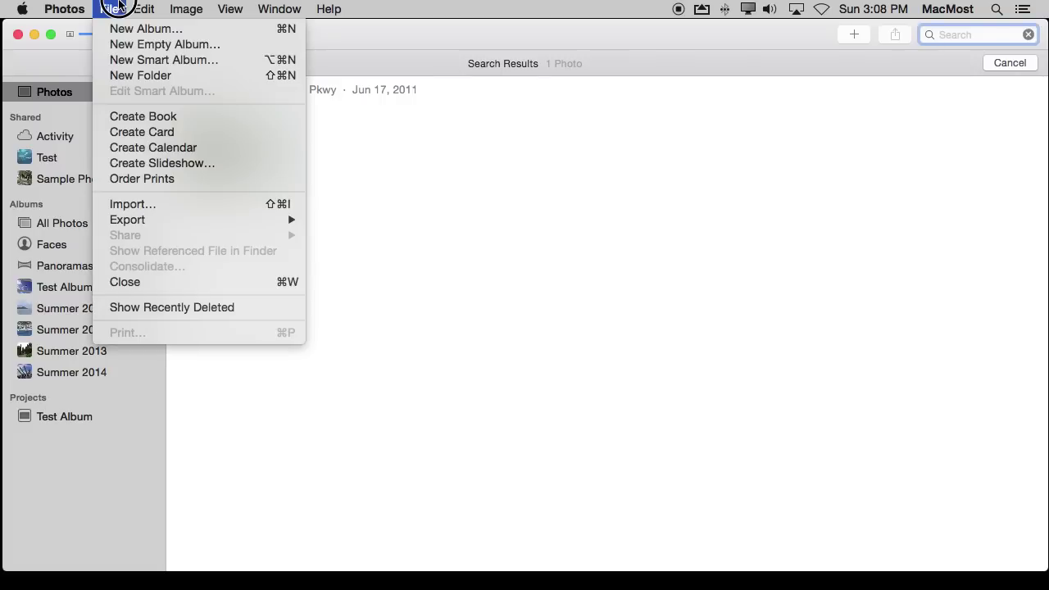
{"action": "left_click", "coordinate": [121, 59]}
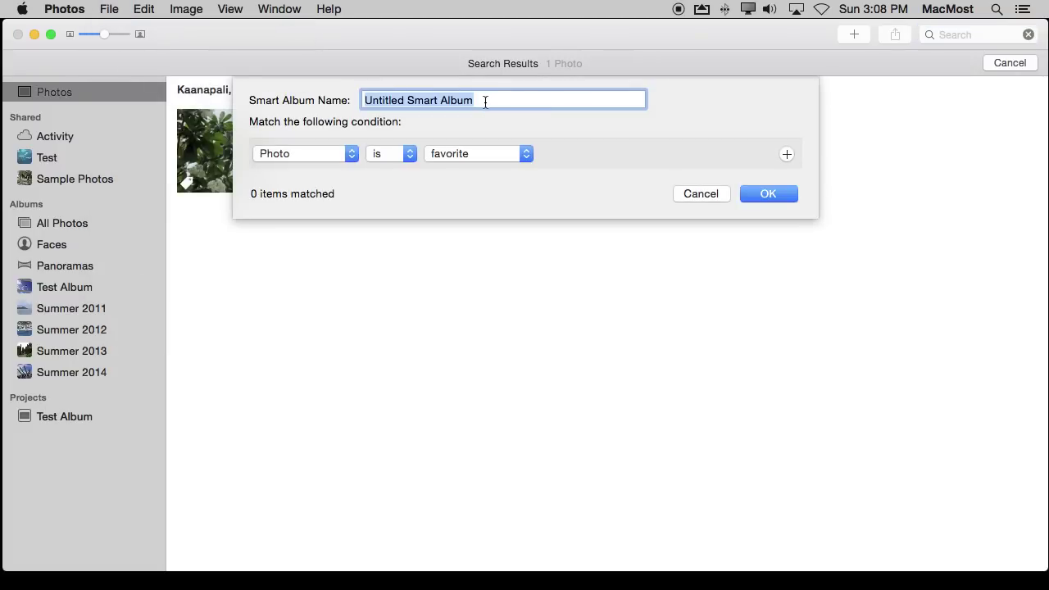
{"action": "type", "text": "Flowers"}
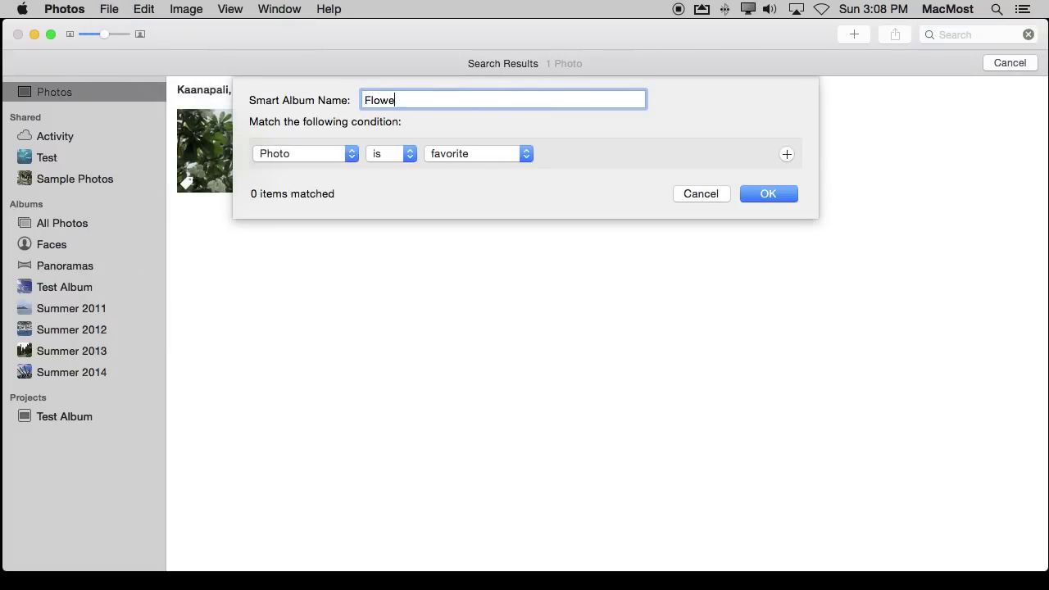
{"action": "left_click", "coordinate": [336, 154]}
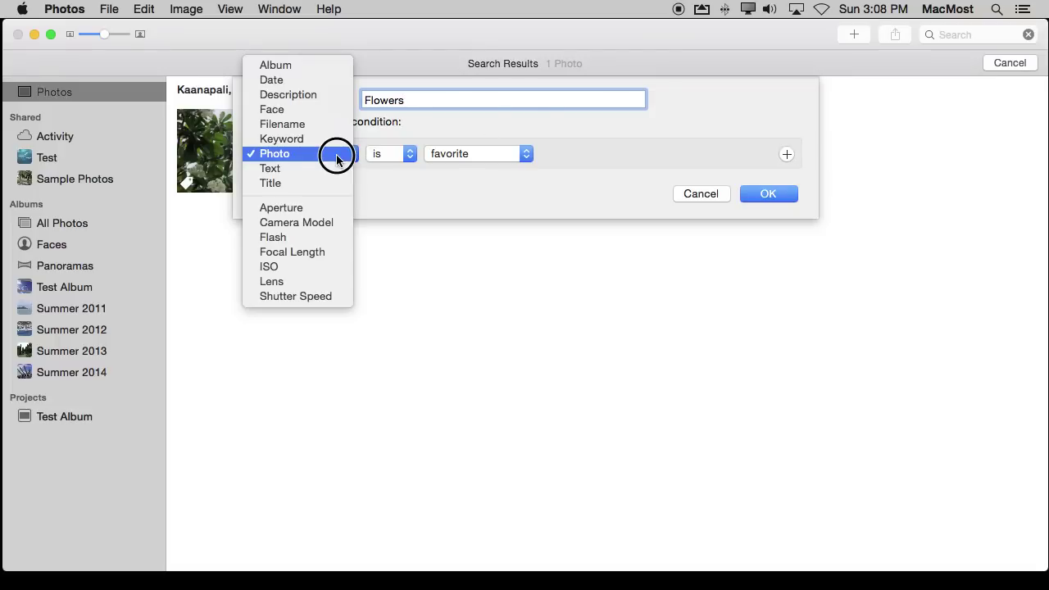
{"action": "left_click", "coordinate": [326, 136]}
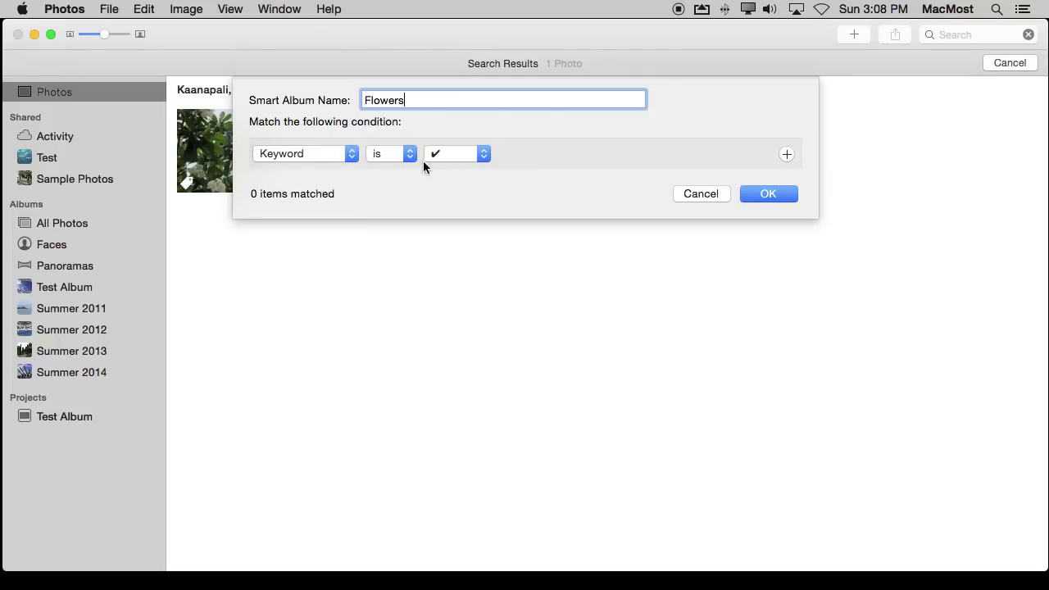
{"action": "left_click", "coordinate": [461, 153]}
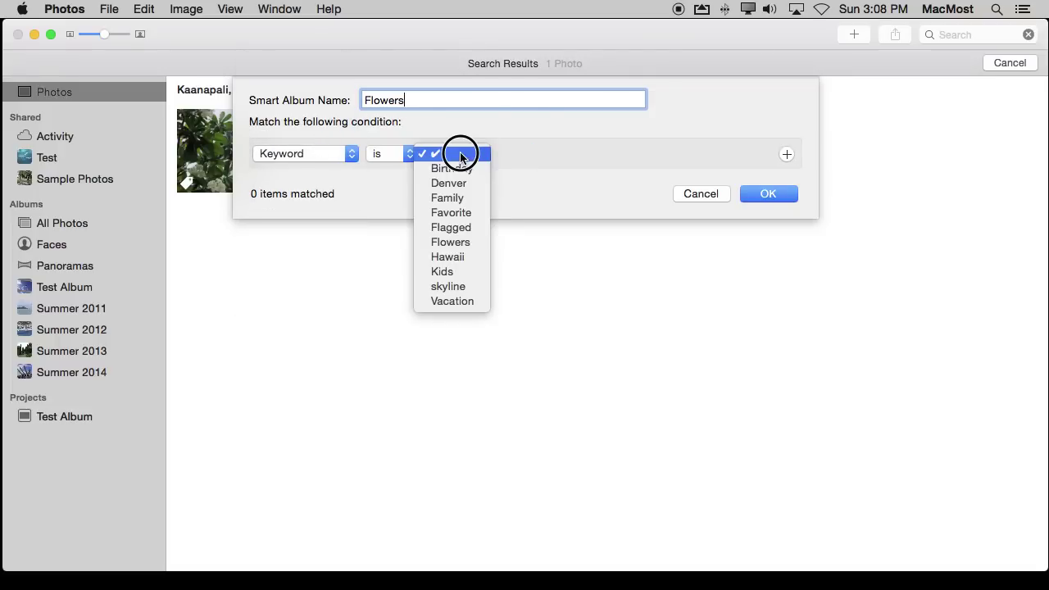
{"action": "left_click", "coordinate": [456, 241]}
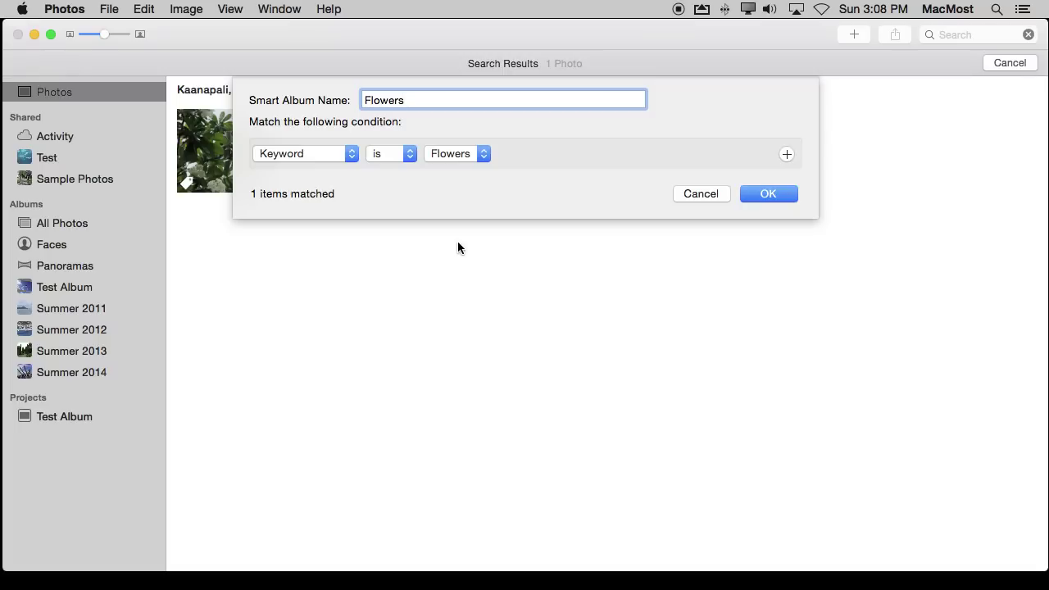
{"action": "left_click", "coordinate": [746, 190]}
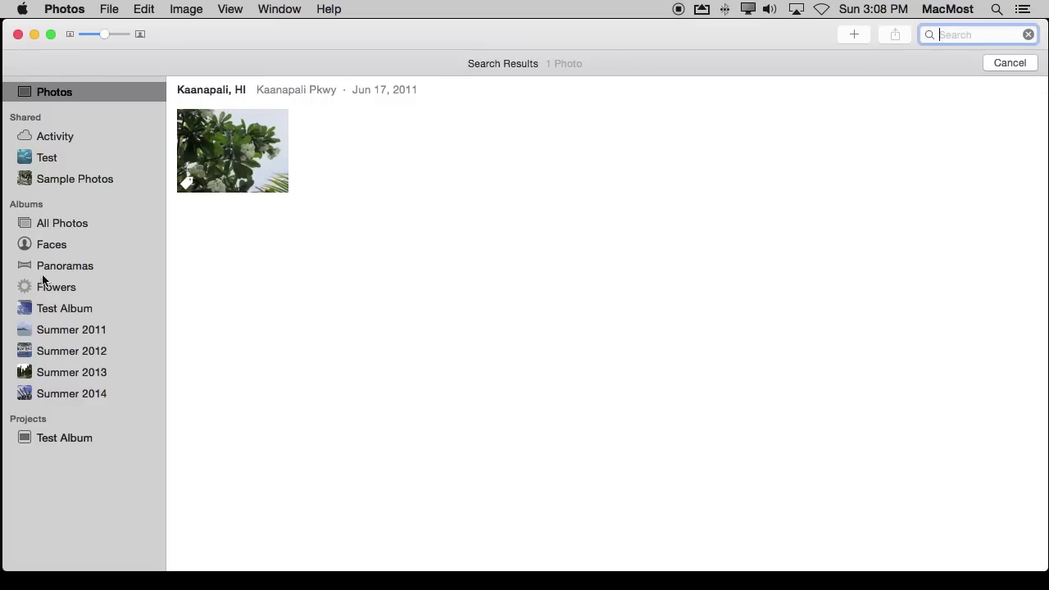
- View the Flowers album, then scroll Moments down to Regent's Park and select the red rose photo
{"action": "left_click", "coordinate": [40, 289]}
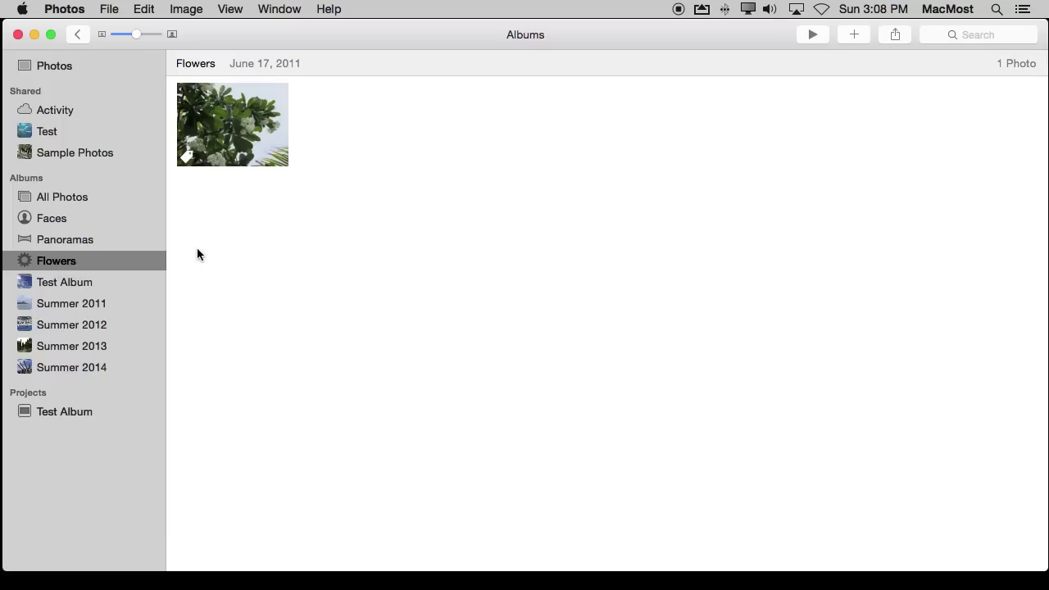
{"action": "left_click", "coordinate": [72, 63]}
{"action": "scroll", "coordinate": [307, 385], "scroll_direction": "down", "scroll_amount": 10}
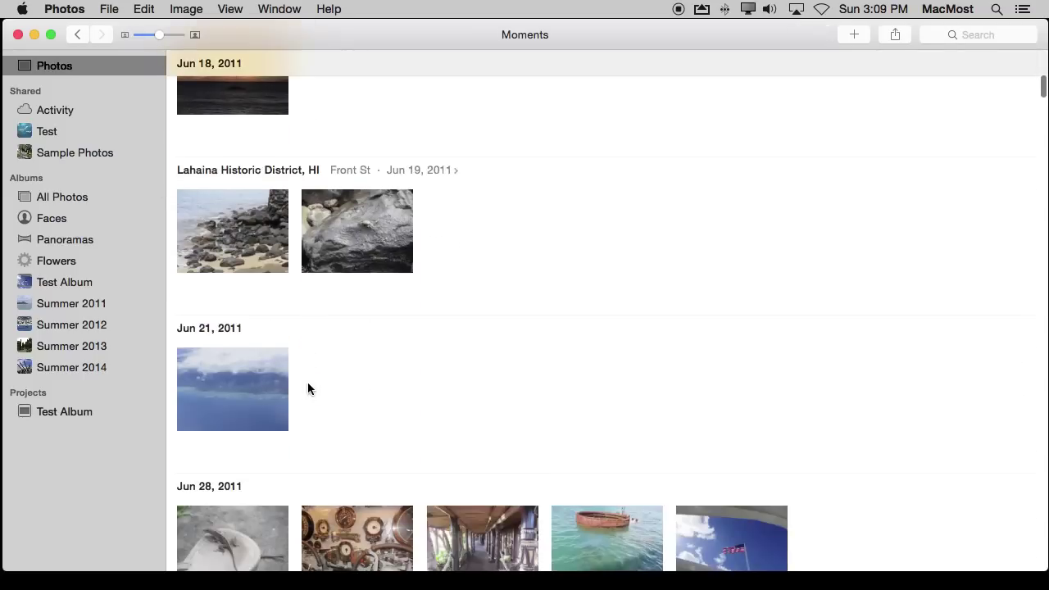
{"action": "scroll", "coordinate": [308, 387], "scroll_direction": "down", "scroll_amount": 10}
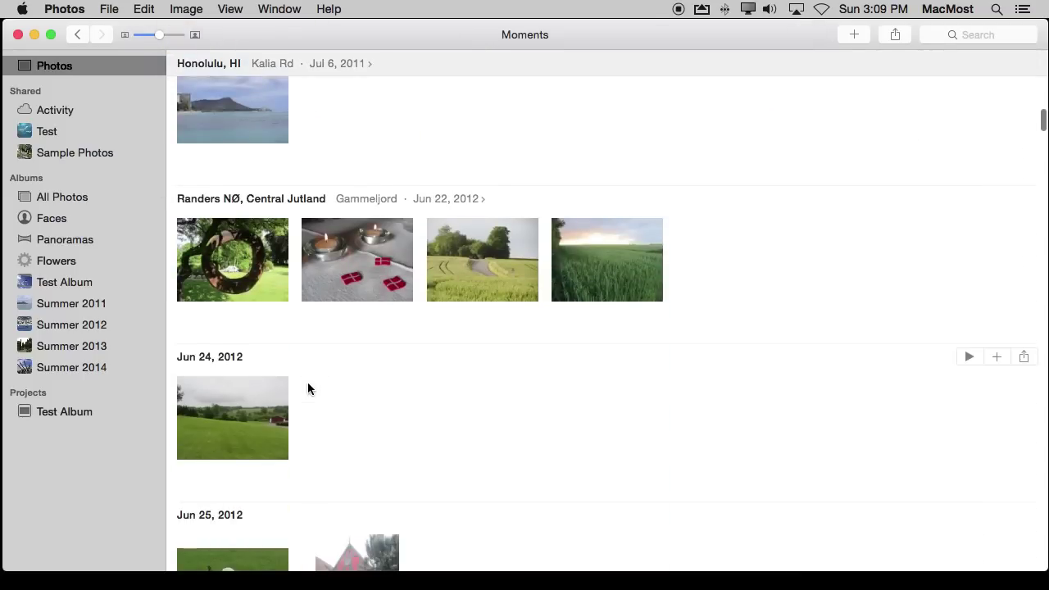
{"action": "scroll", "coordinate": [307, 387], "scroll_direction": "down", "scroll_amount": 5}
{"action": "scroll", "coordinate": [307, 387], "scroll_direction": "down", "scroll_amount": 10}
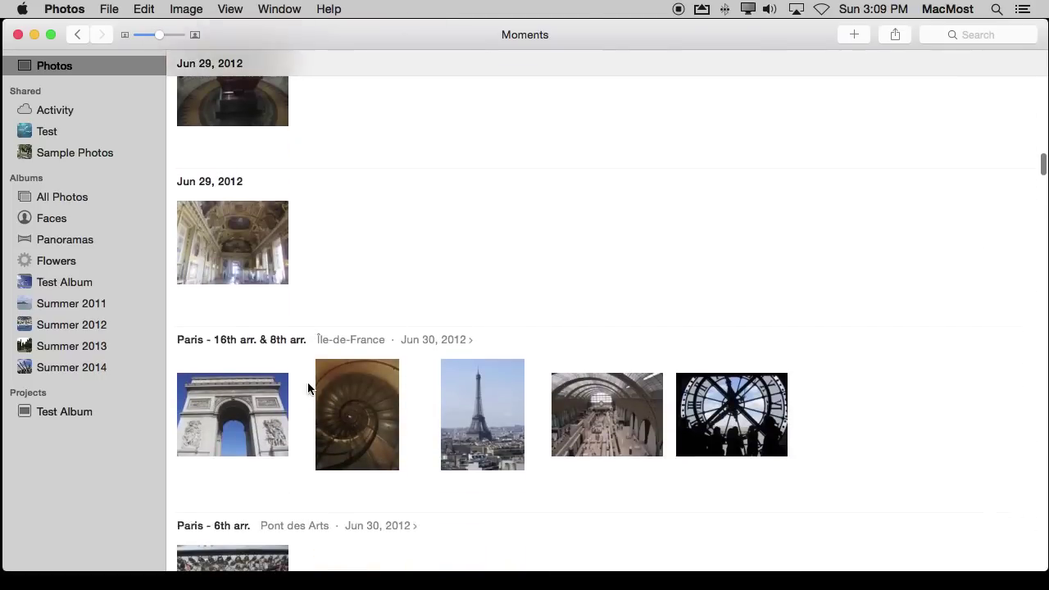
{"action": "scroll", "coordinate": [308, 387], "scroll_direction": "down", "scroll_amount": 10}
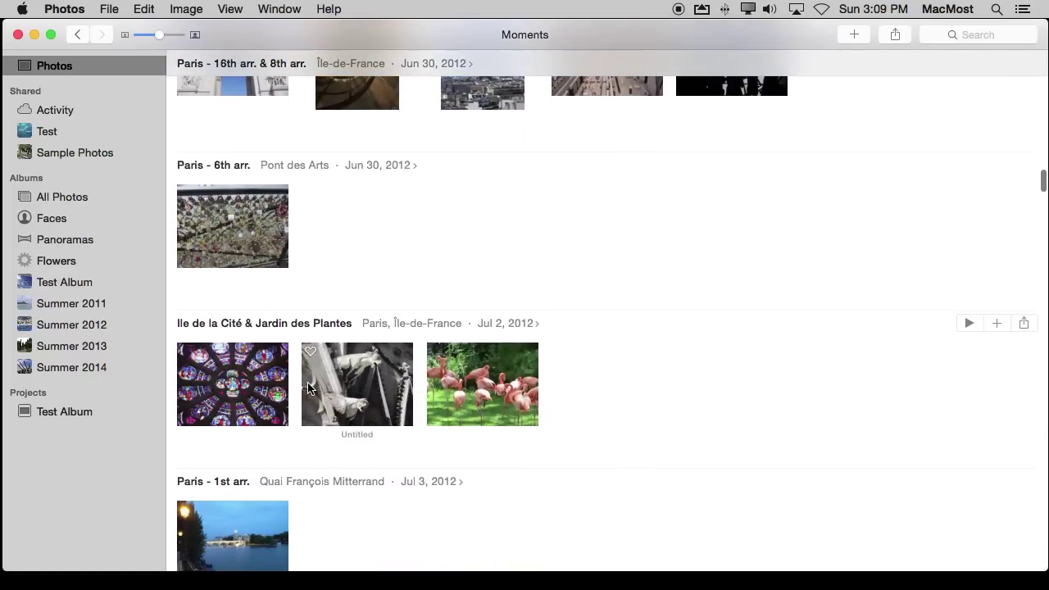
{"action": "scroll", "coordinate": [307, 387], "scroll_direction": "down", "scroll_amount": 15}
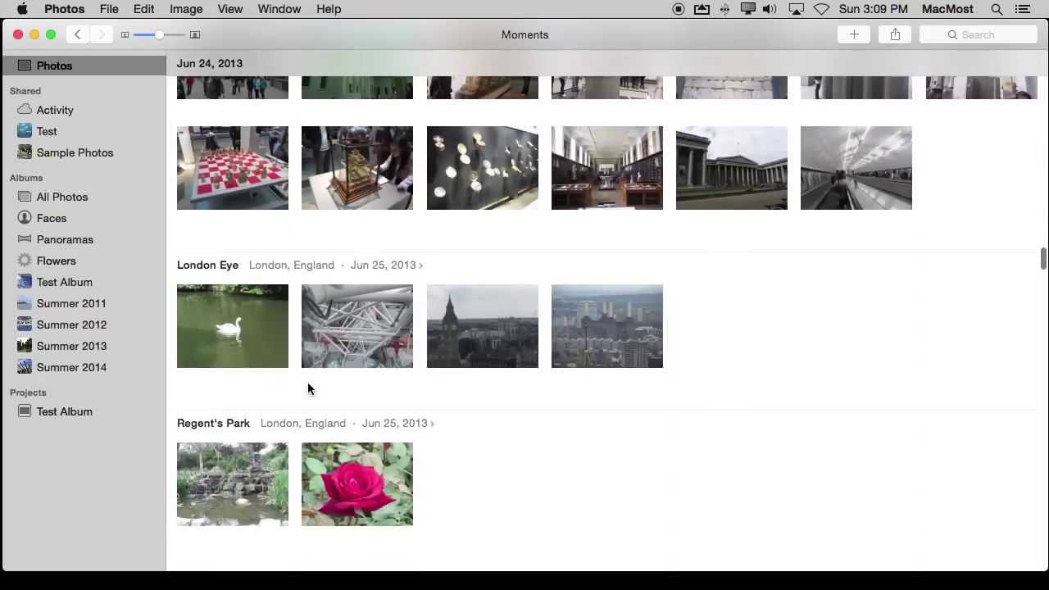
{"action": "scroll", "coordinate": [307, 388], "scroll_direction": "down", "scroll_amount": 1}
{"action": "left_click", "coordinate": [365, 514]}
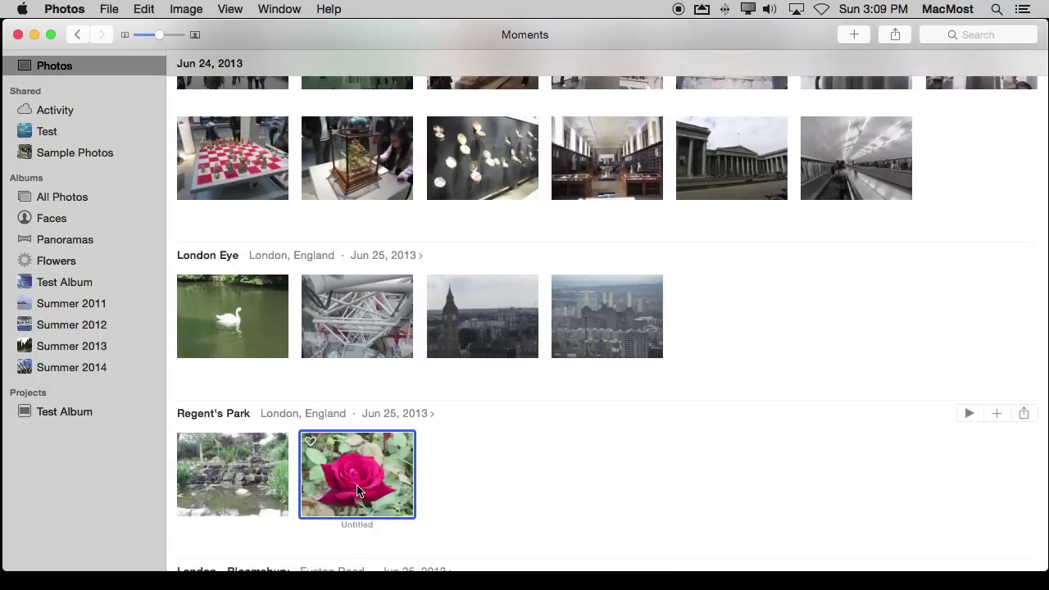
- Add the Flowers keyword to the rose photo via Cmd-I, then view the two-photo Flowers album
{"action": "key", "text": "super+i"}
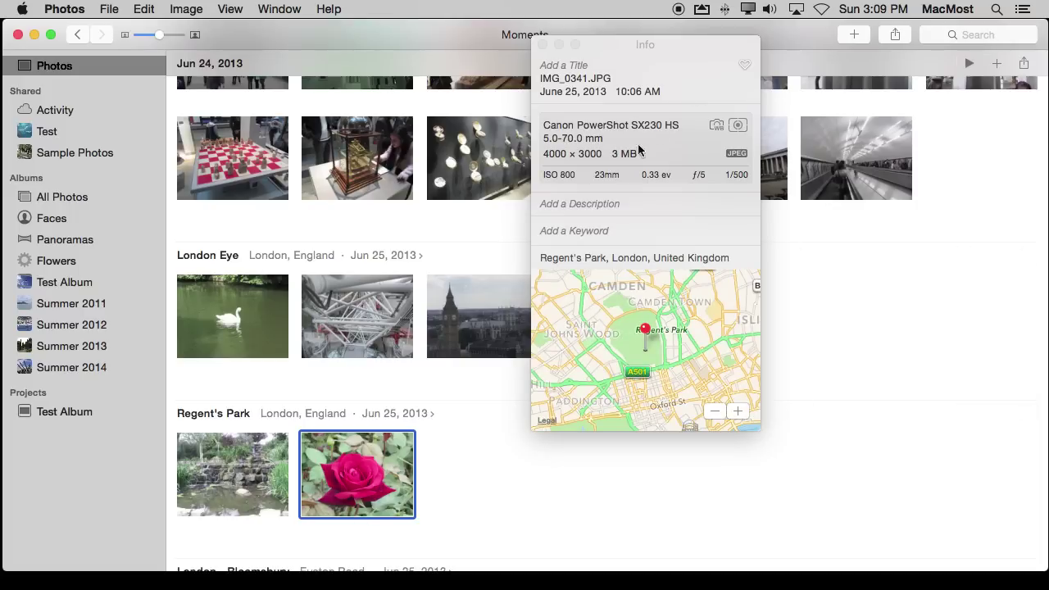
{"action": "left_click", "coordinate": [583, 231]}
{"action": "type", "text": "Flowers"}
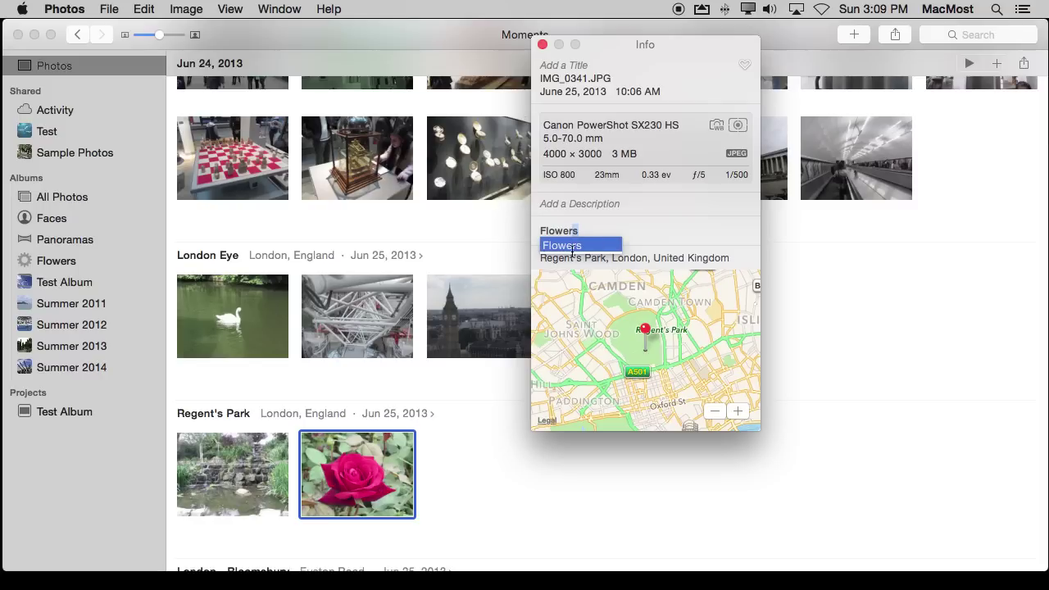
{"action": "left_click", "coordinate": [572, 246]}
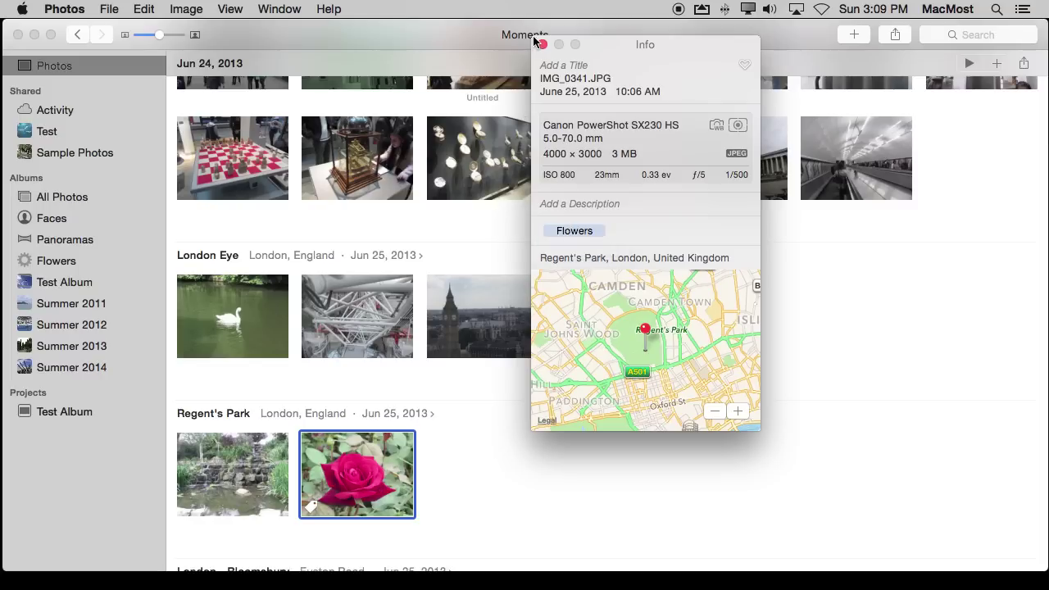
{"action": "left_click", "coordinate": [540, 44]}
{"action": "left_click", "coordinate": [65, 263]}
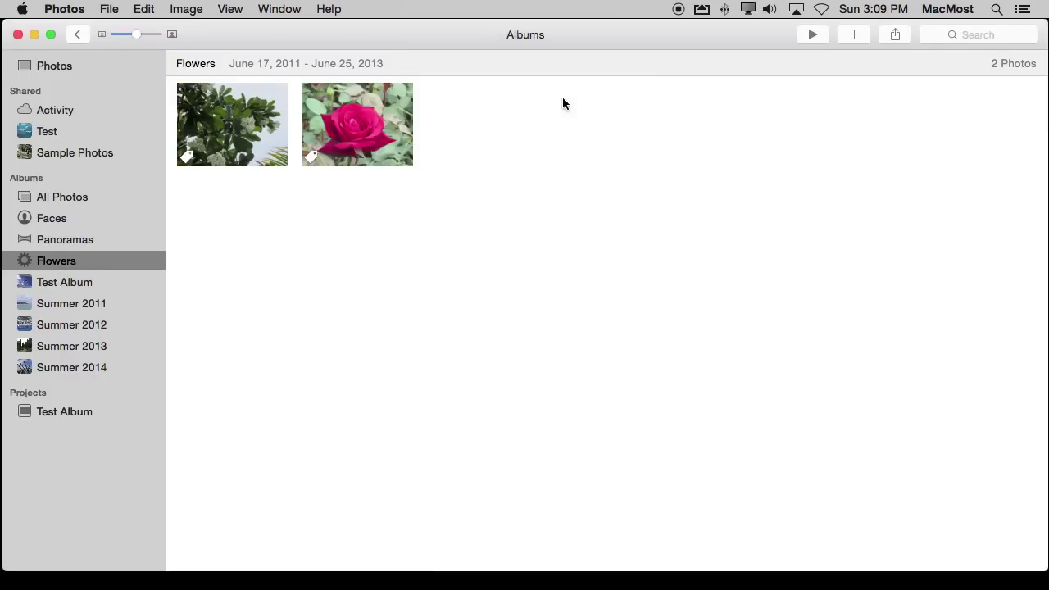
- Search the library for 'flowers' to verify both tagged photos, then open the Summer 2011 album
{"action": "left_click", "coordinate": [59, 67]}
{"action": "left_click", "coordinate": [958, 35]}
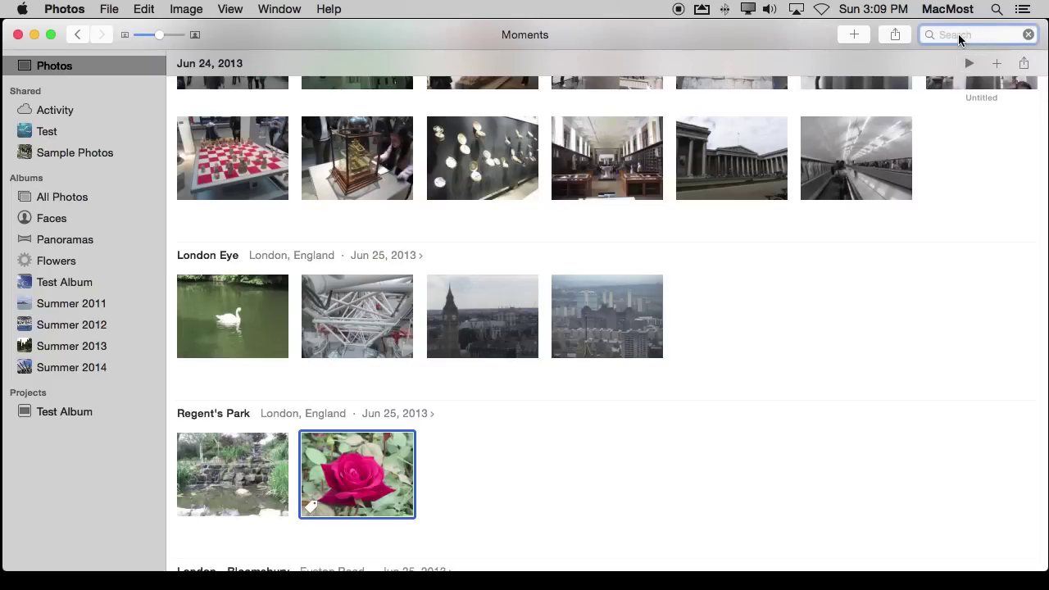
{"action": "type", "text": "flowers"}
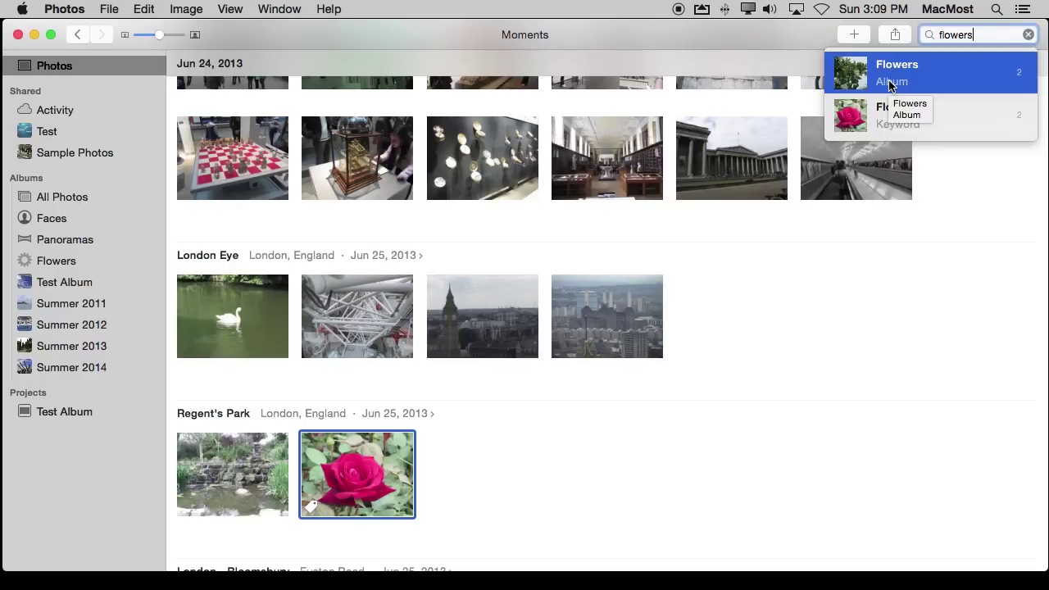
{"action": "left_click", "coordinate": [888, 120]}
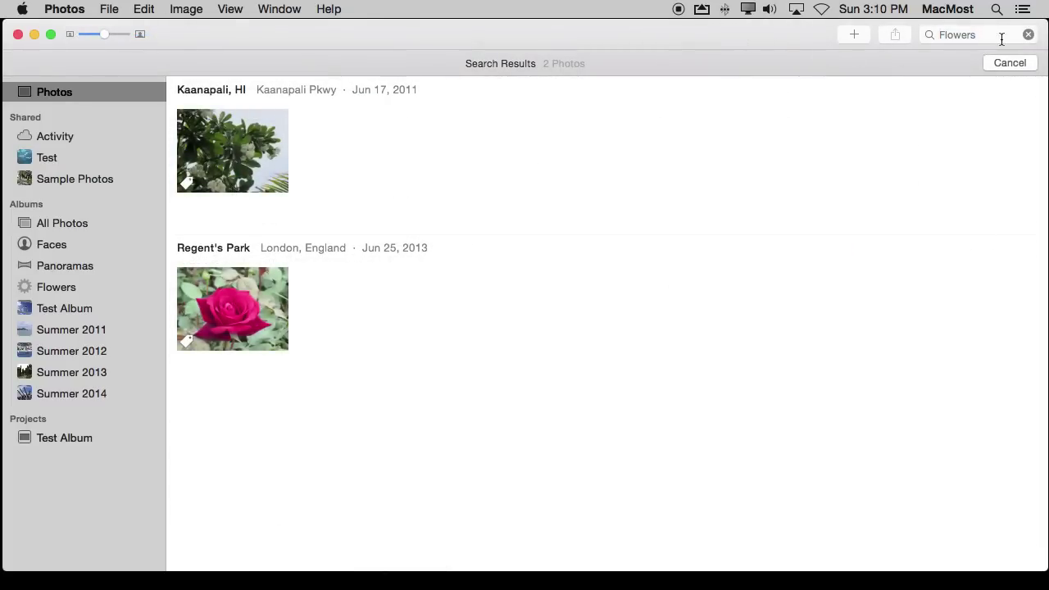
{"action": "left_click", "coordinate": [1028, 34]}
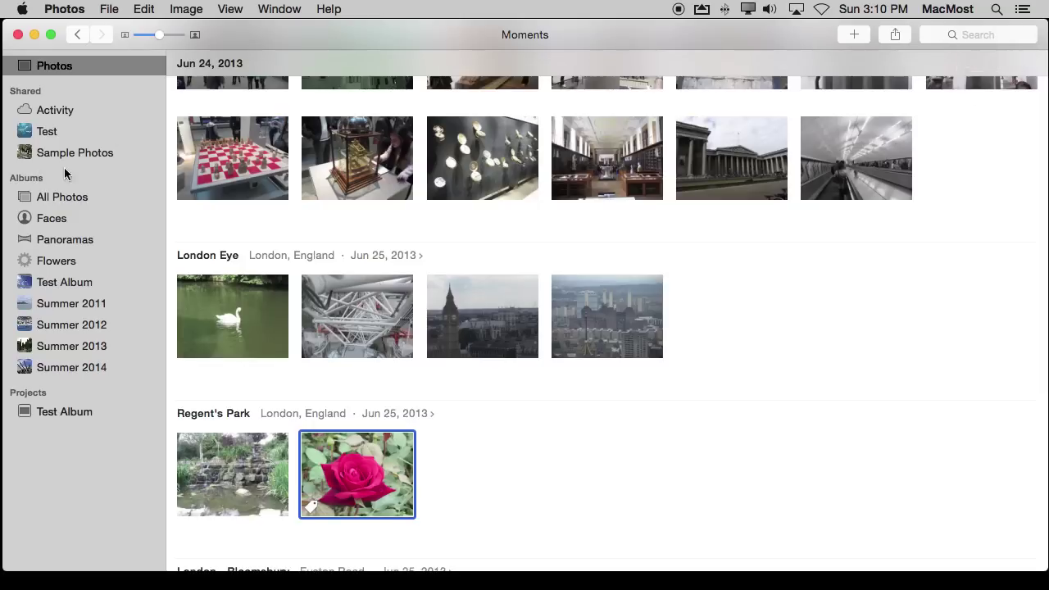
{"action": "left_click", "coordinate": [81, 304]}
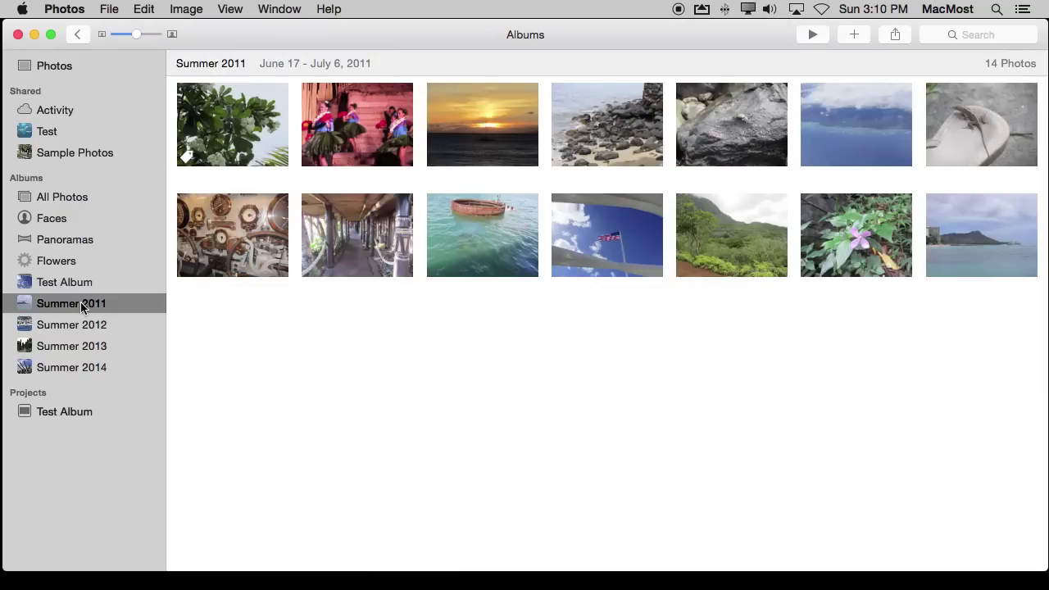
- Select all 14 Summer 2011 photos and tag them Hawaii in the Keyword Manager
{"action": "left_click", "coordinate": [257, 129]}
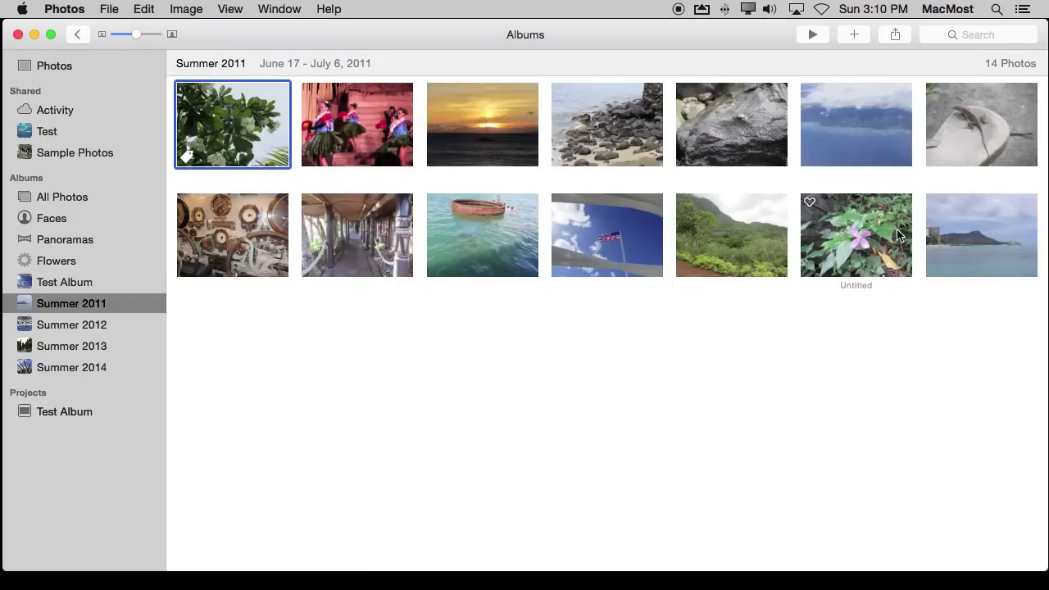
{"action": "left_click", "coordinate": [965, 234], "text": "shift"}
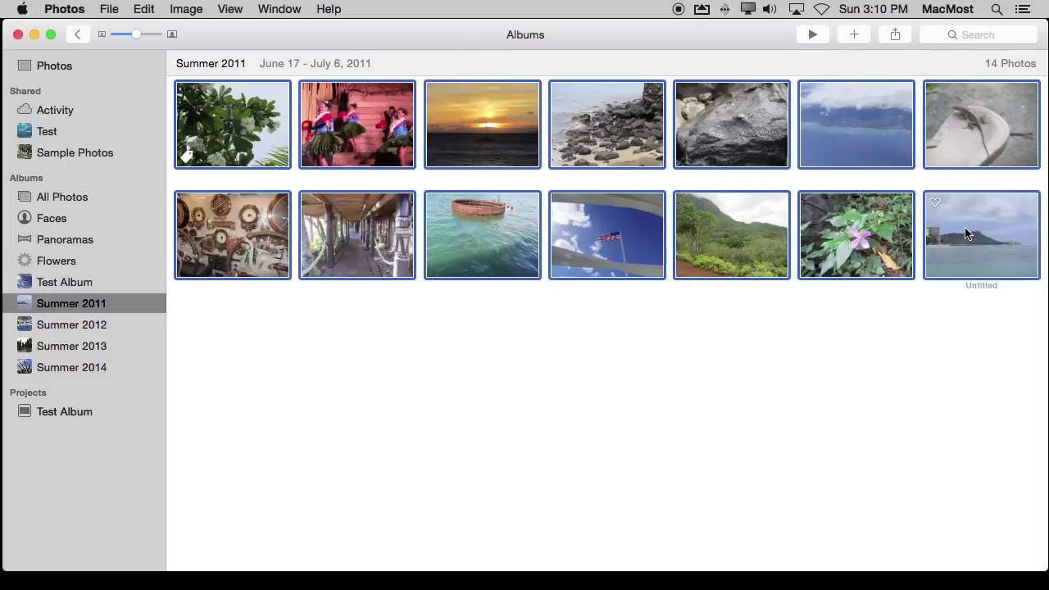
{"action": "left_click", "coordinate": [279, 9]}
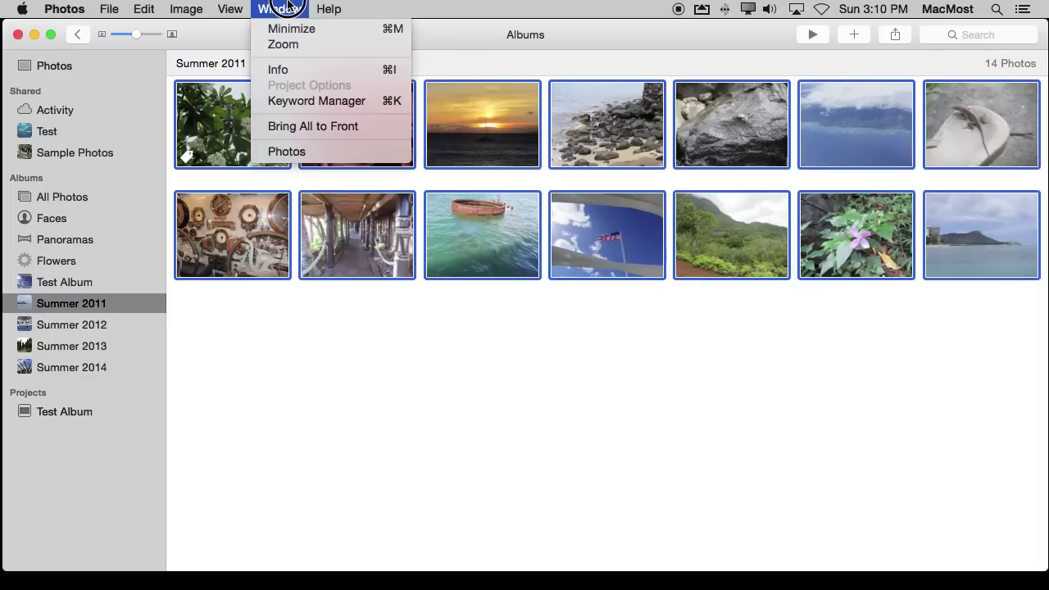
{"action": "left_click", "coordinate": [307, 101]}
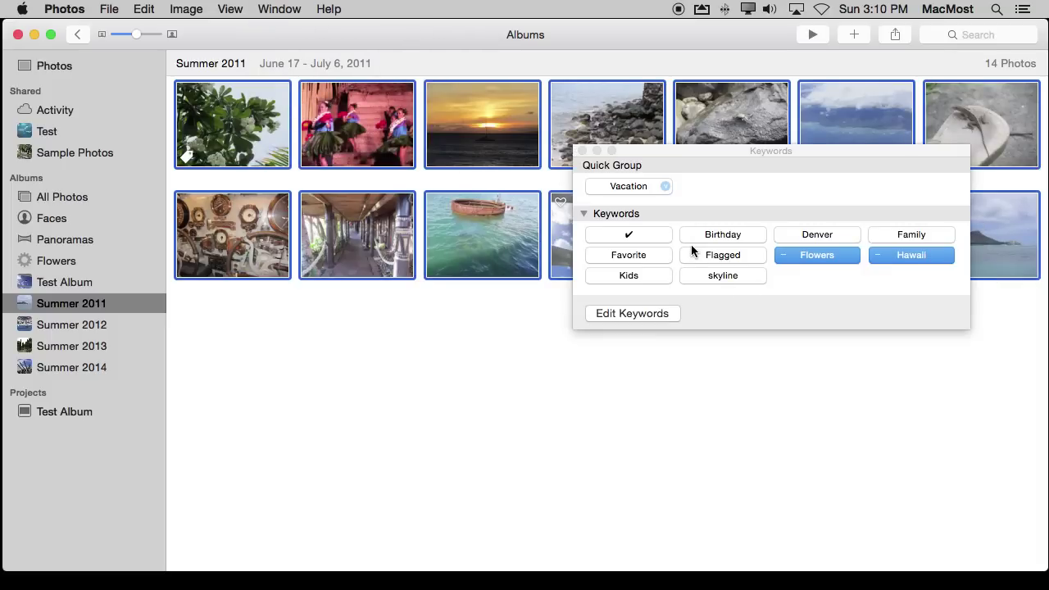
{"action": "left_click", "coordinate": [918, 256]}
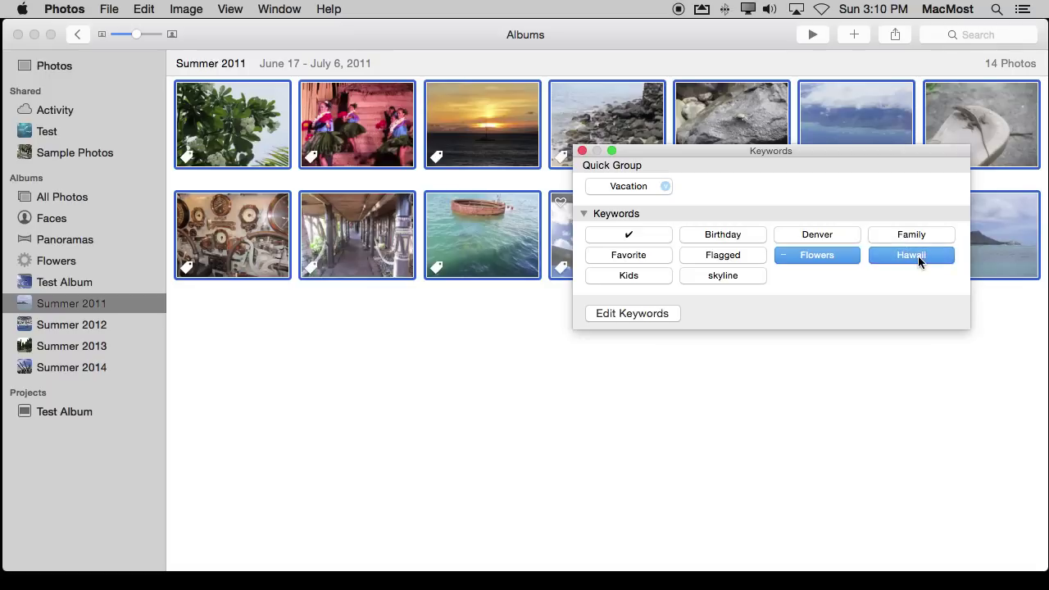